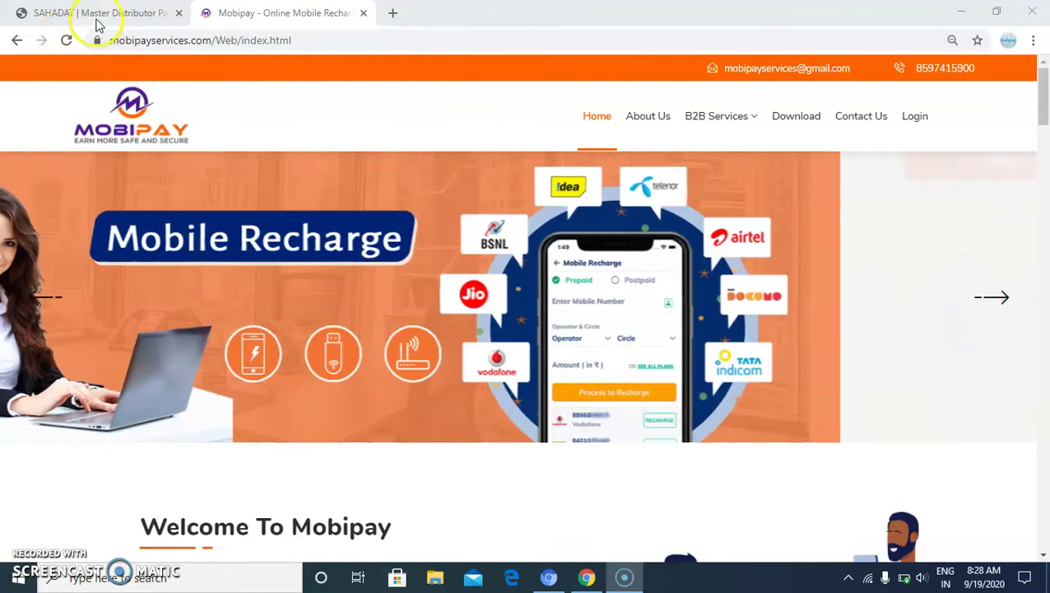
Switch to the Master Distributor dashboard and open the Recharge & Bill Payments page
click(107, 13)
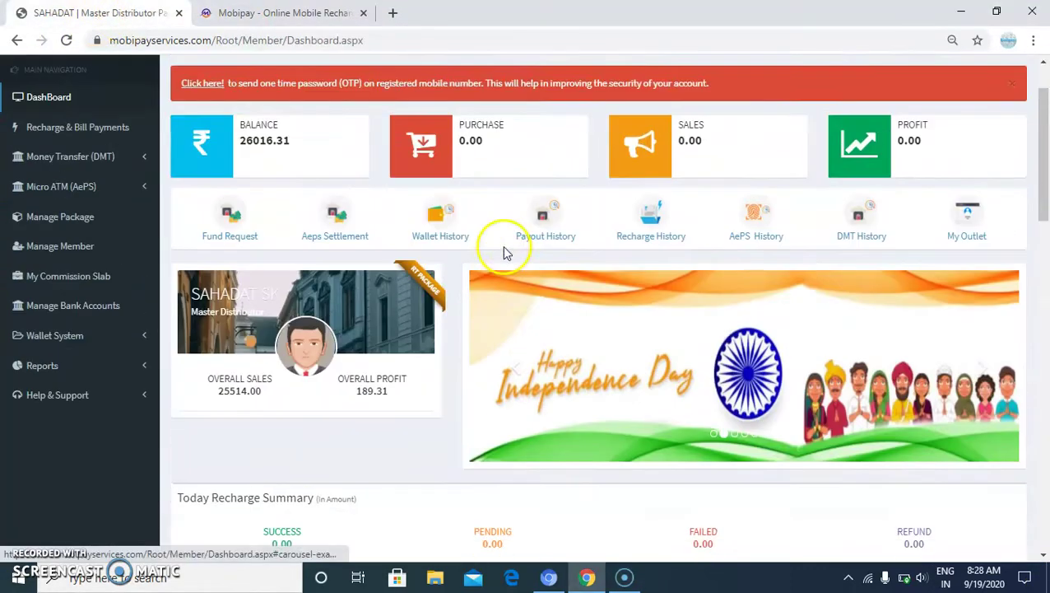
scroll(505, 246, up, 1)
click(60, 182)
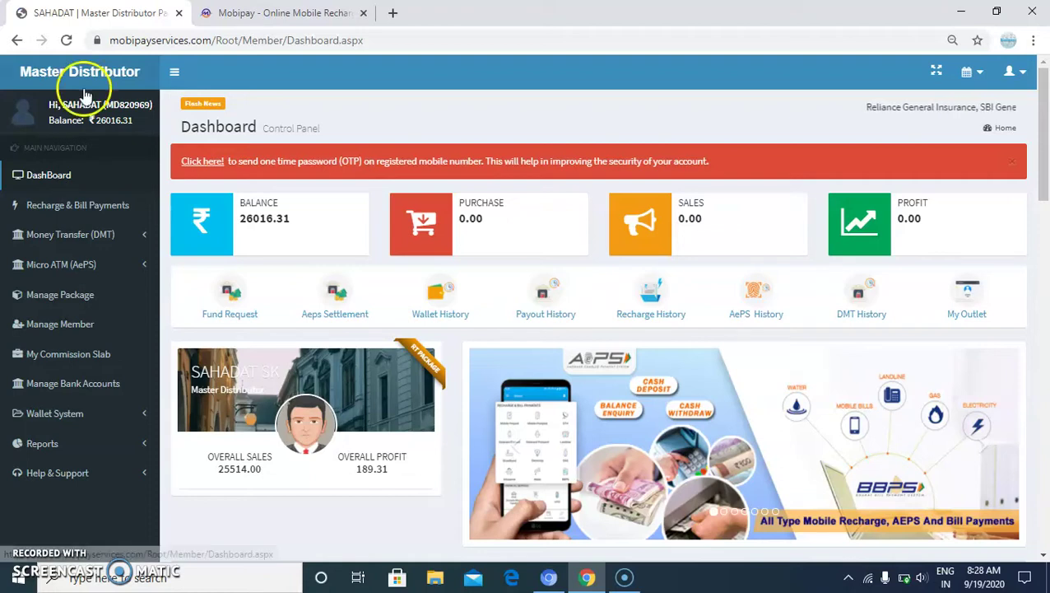
click(66, 205)
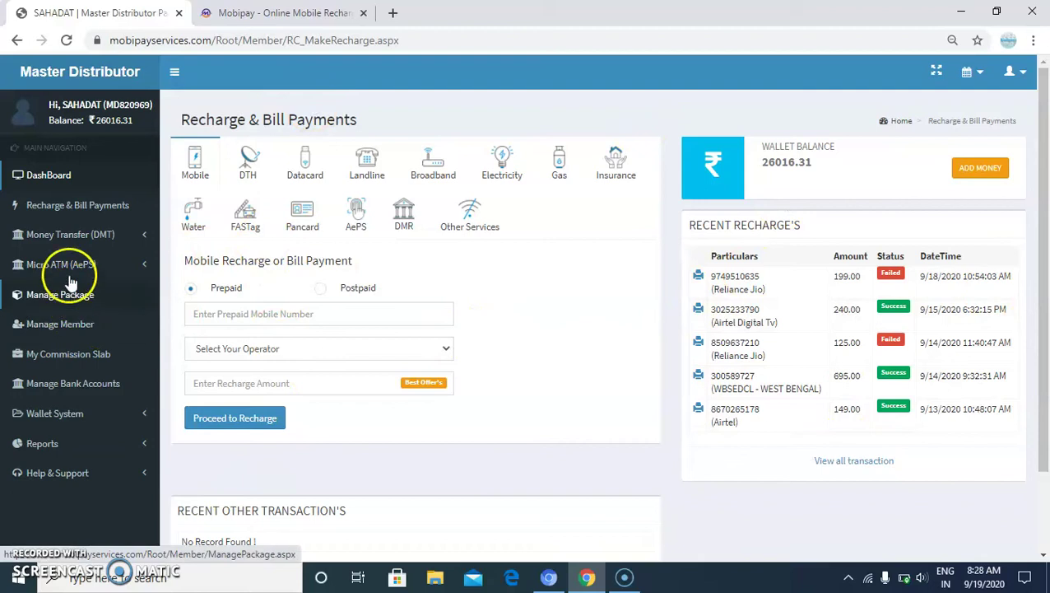
On the package management page, add a new package named DT Package with the default price
click(62, 180)
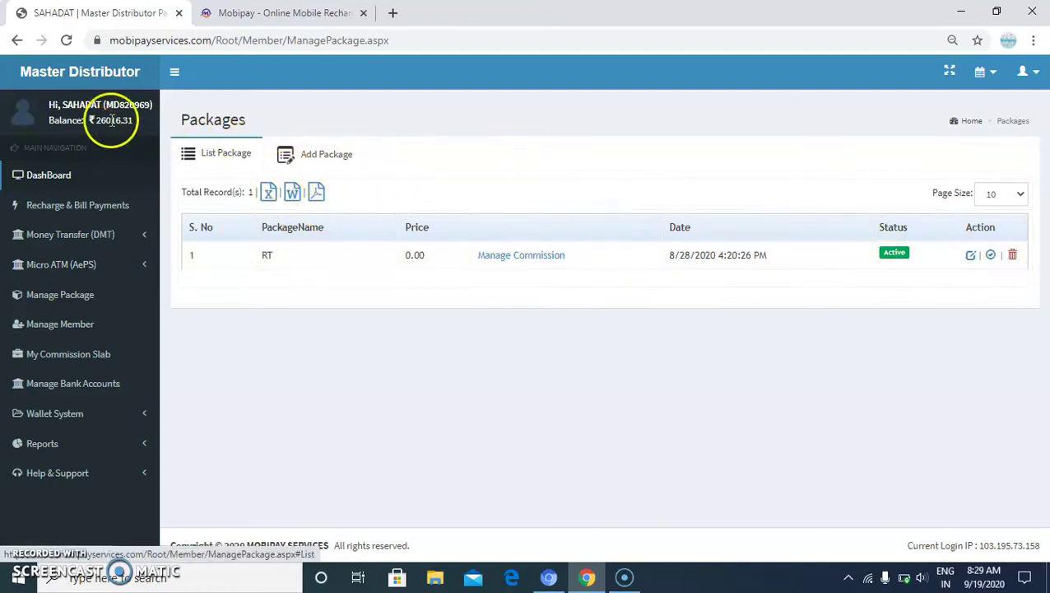
click(326, 154)
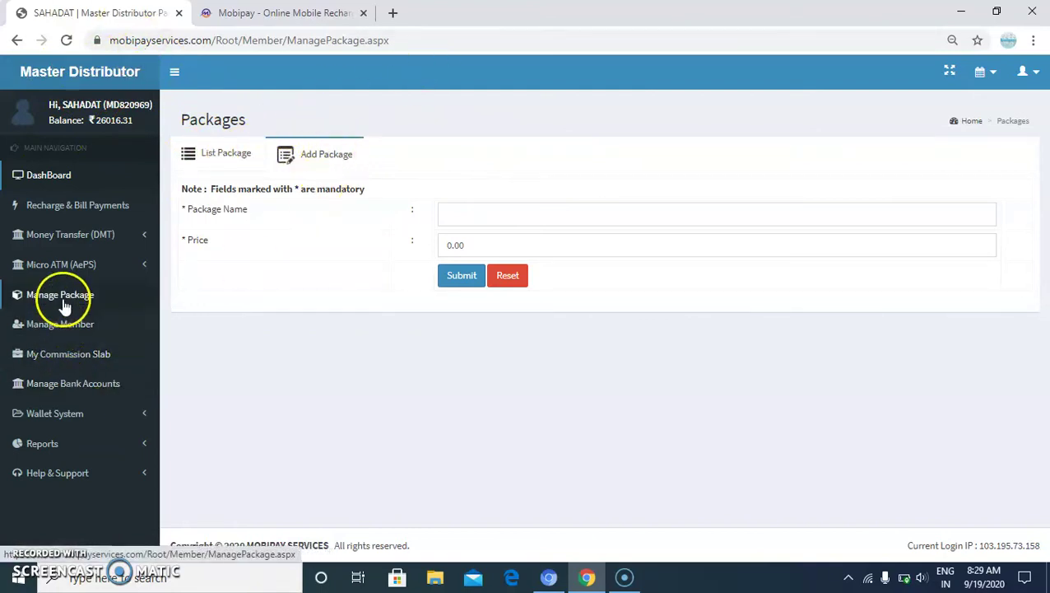
click(326, 154)
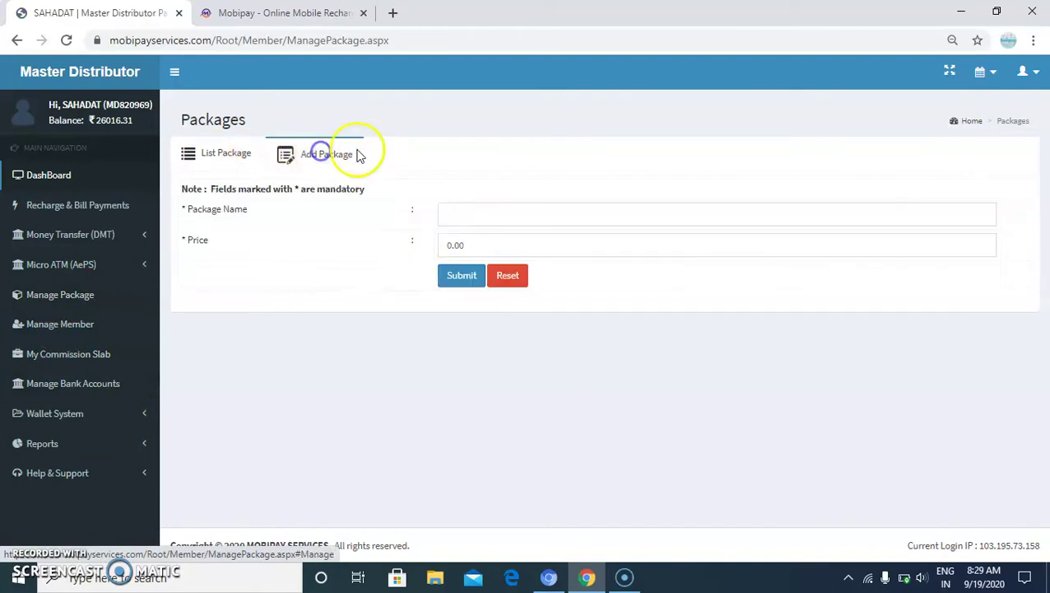
click(462, 217)
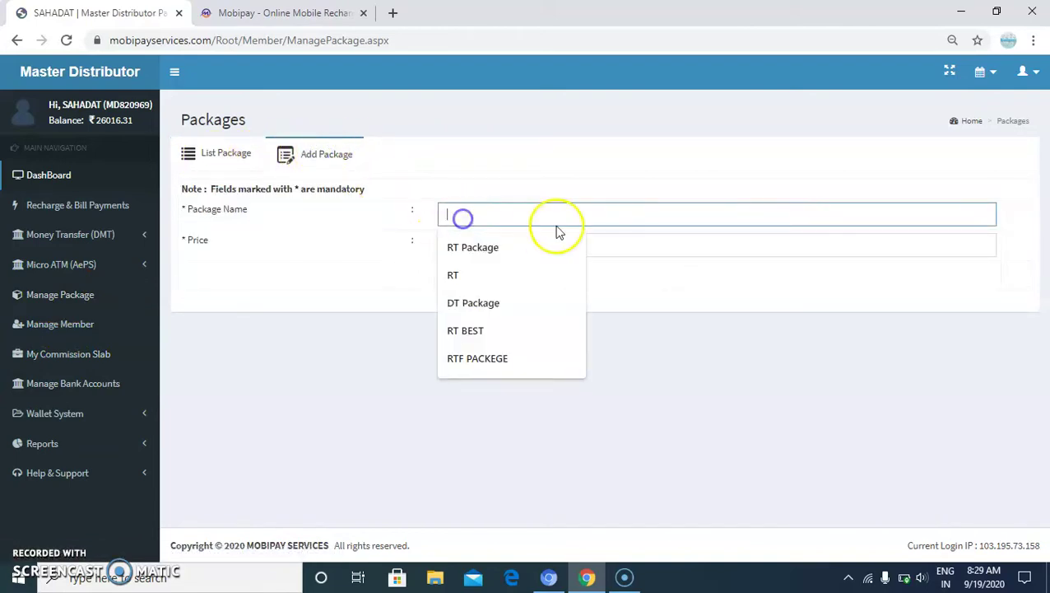
click(464, 304)
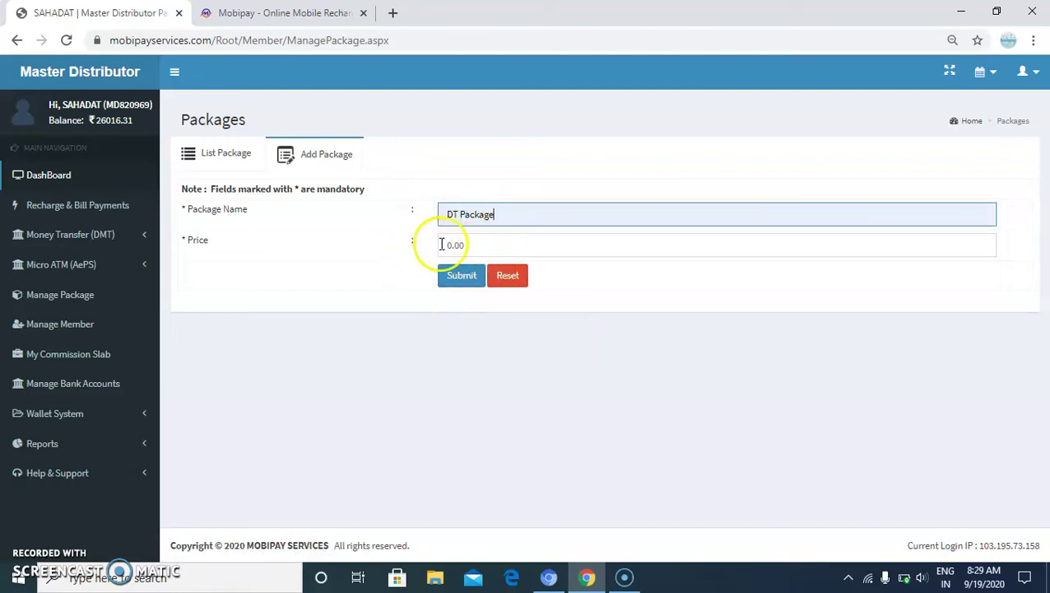
click(465, 284)
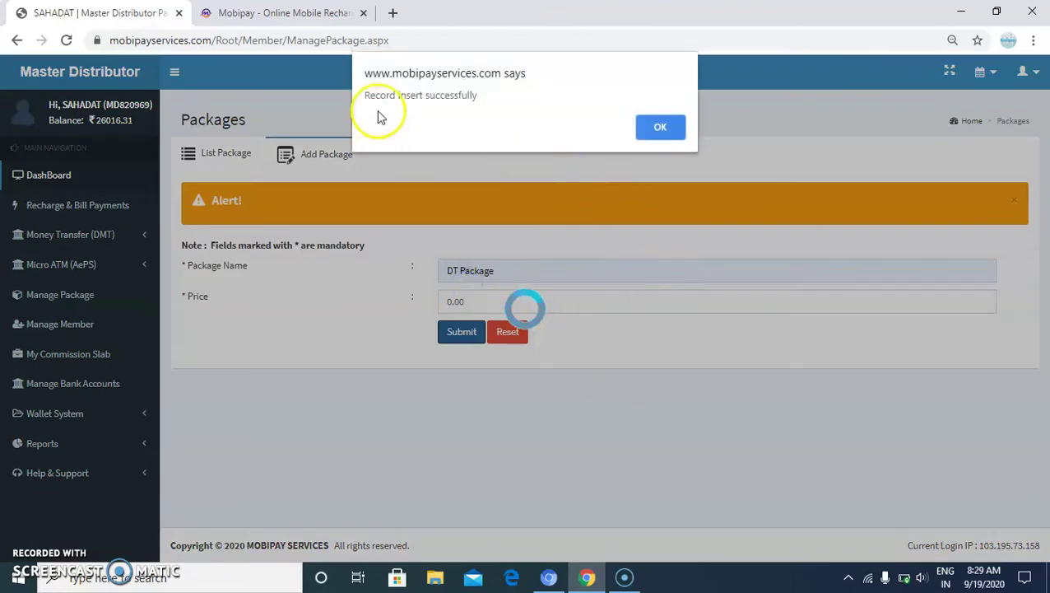
click(667, 128)
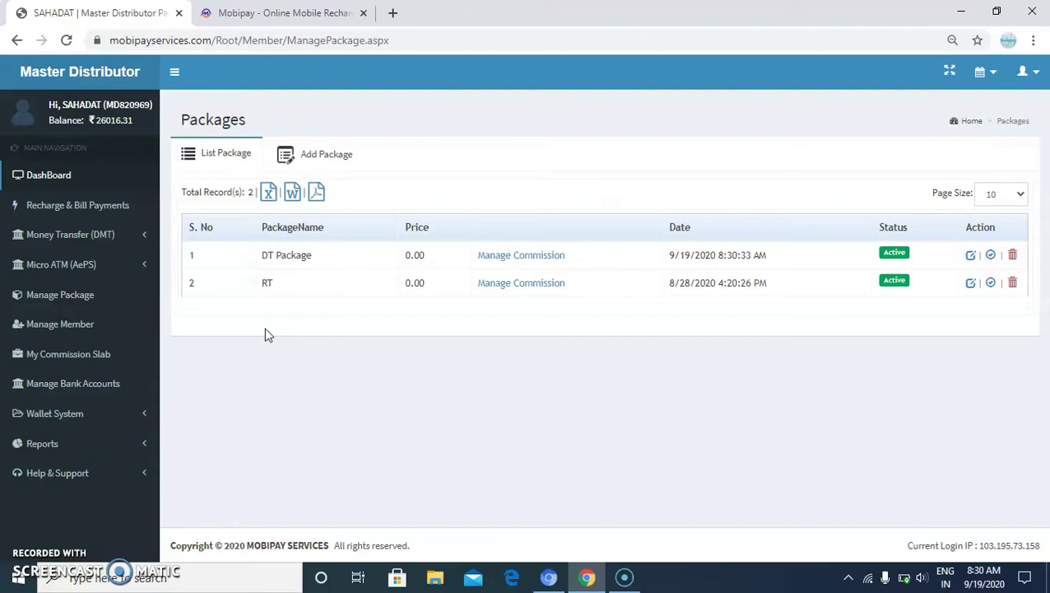
Add another package named RT Package with the default price and dismiss the system notice
click(321, 155)
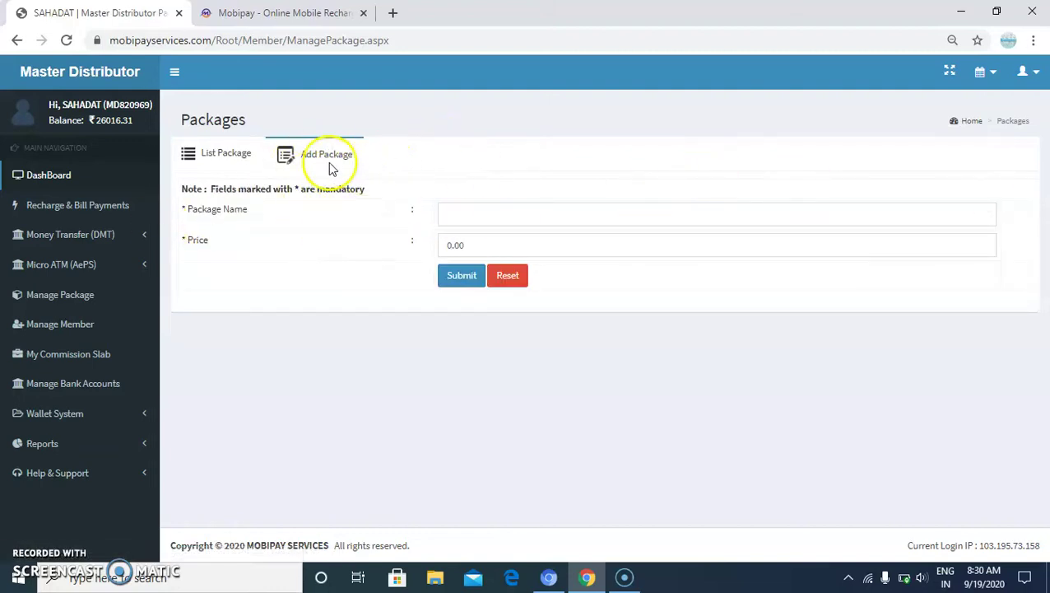
click(476, 213)
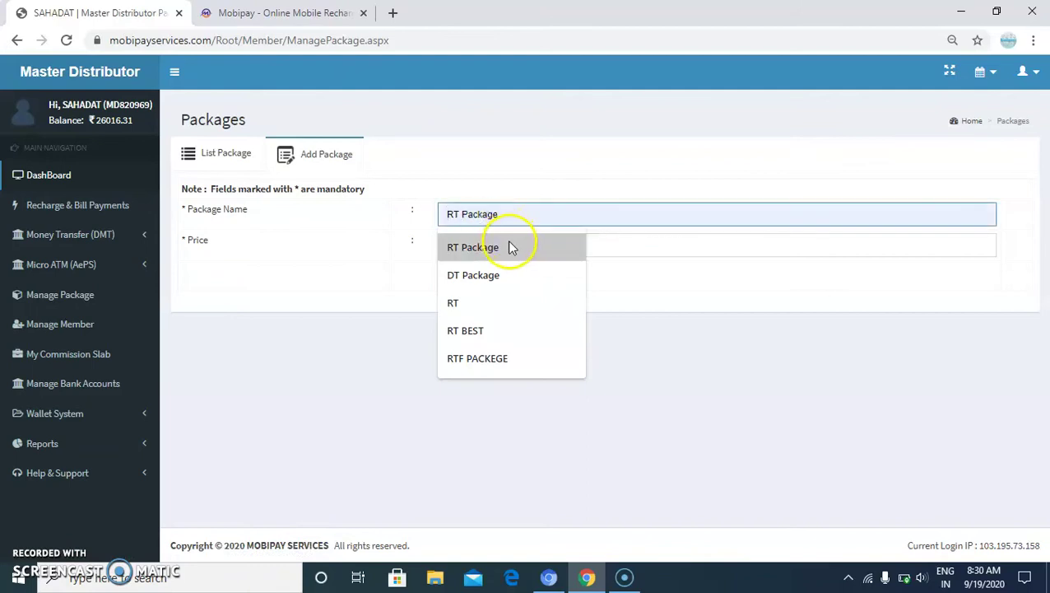
click(510, 247)
click(461, 275)
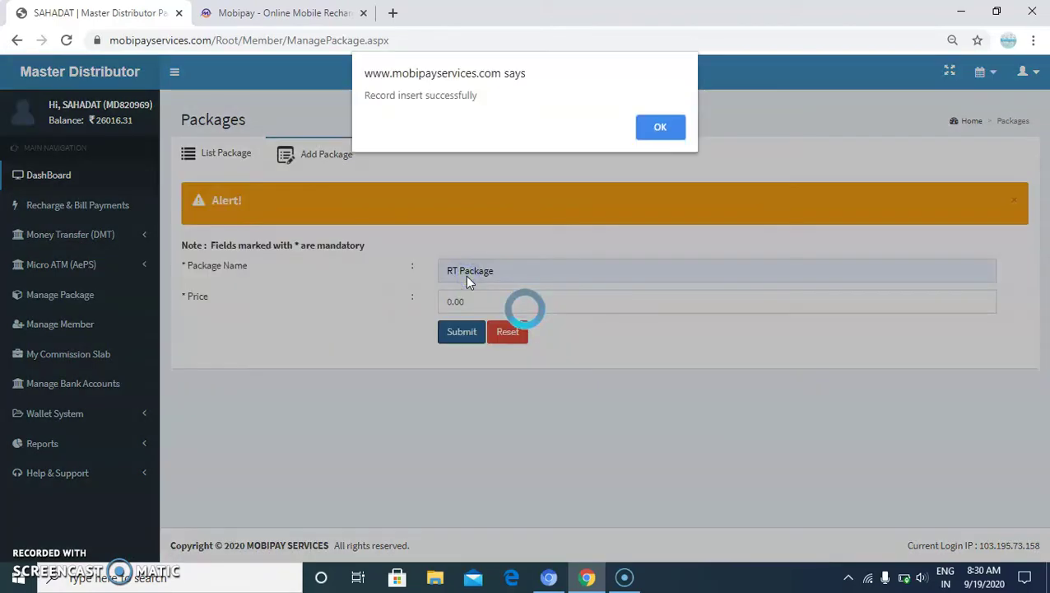
click(659, 128)
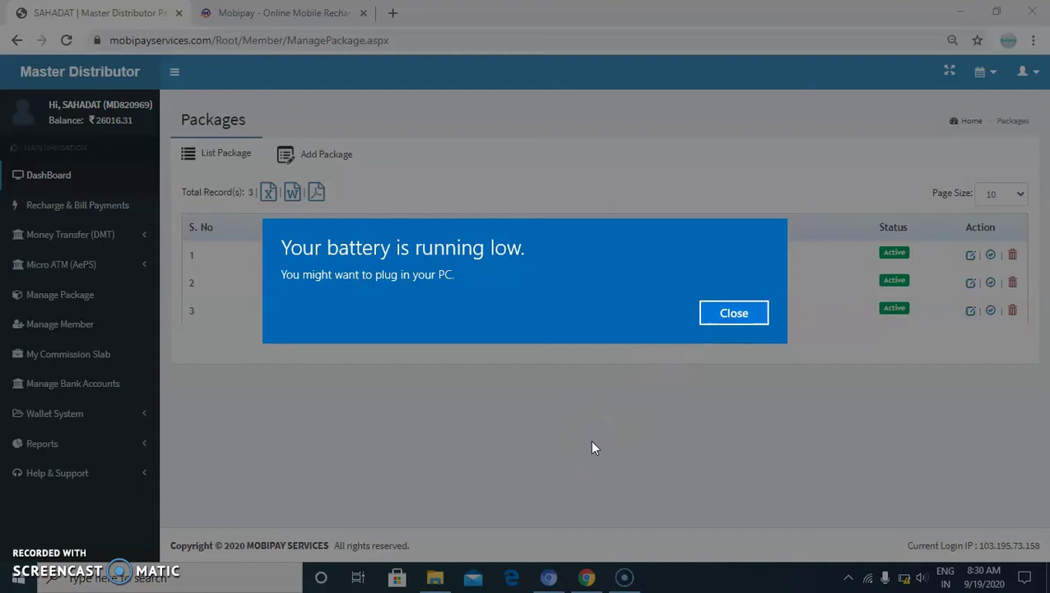
click(701, 317)
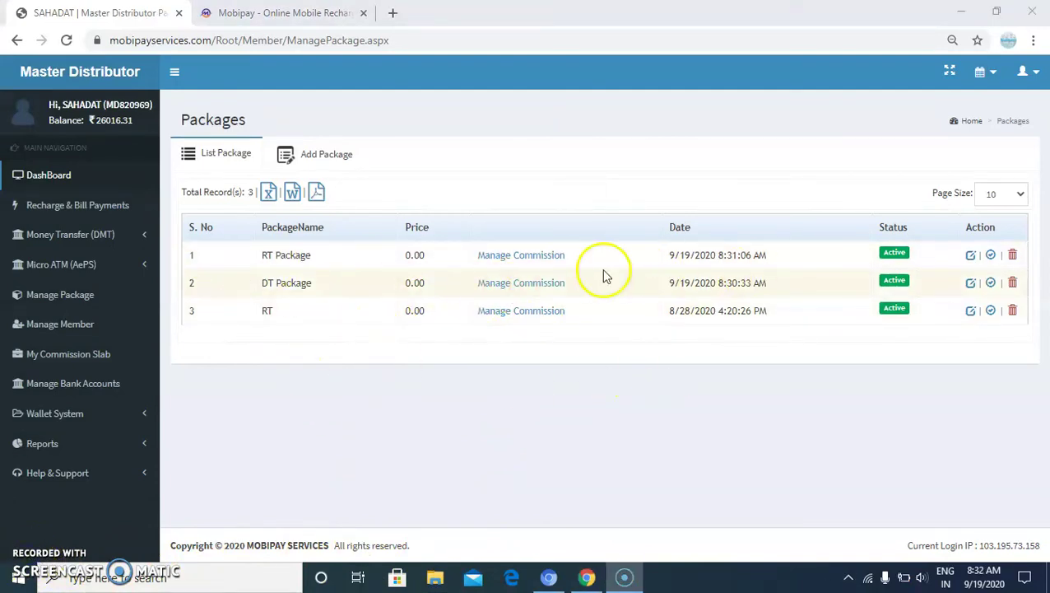
Open the commission settings of RT Package at its mobile prepaid operators
click(537, 256)
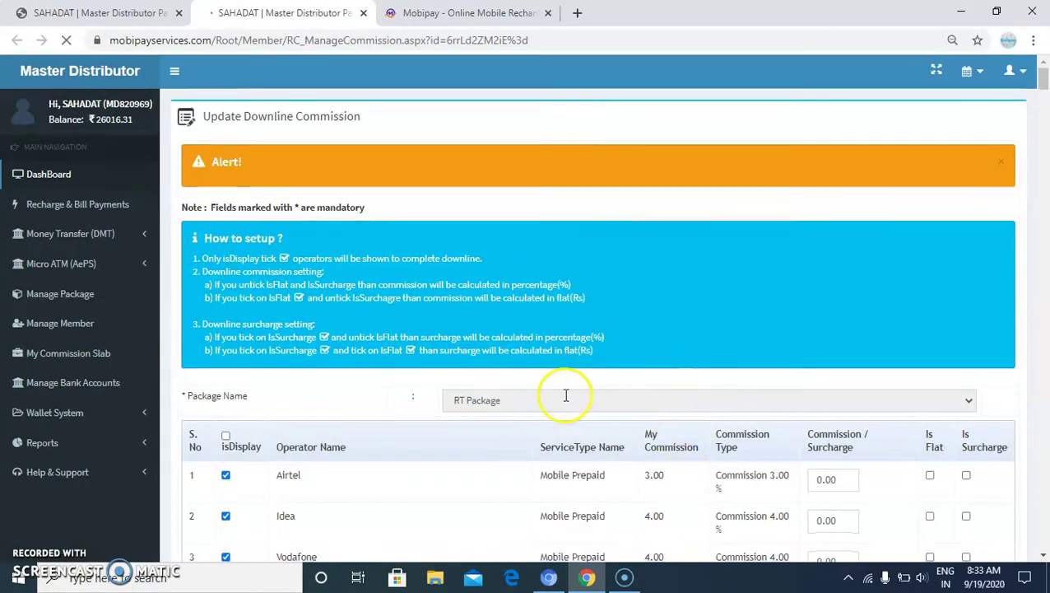
scroll(565, 396, down, 2)
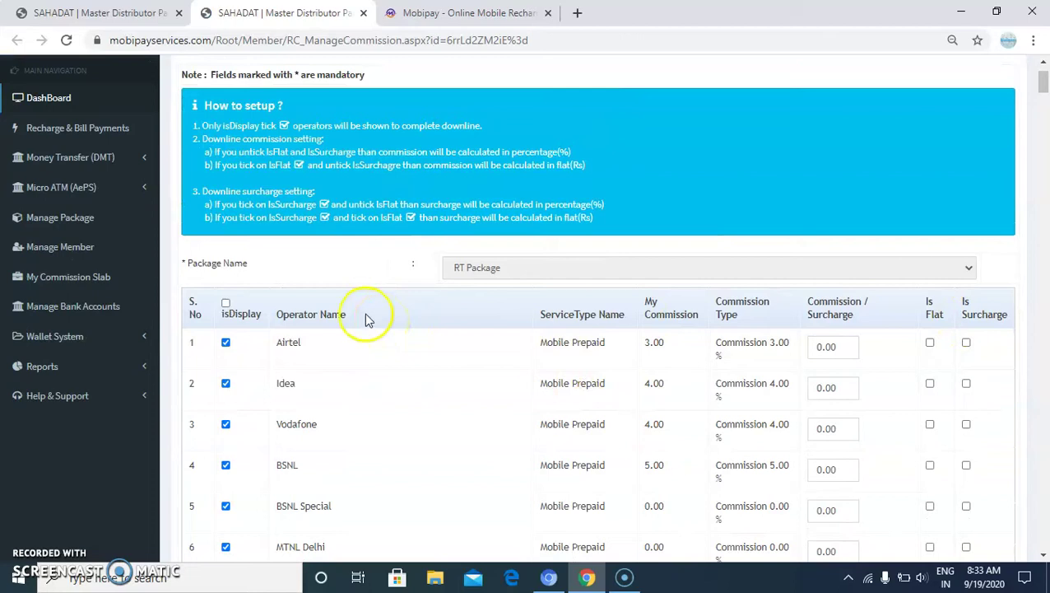
scroll(634, 329, down, 3)
scroll(646, 198, up, 1)
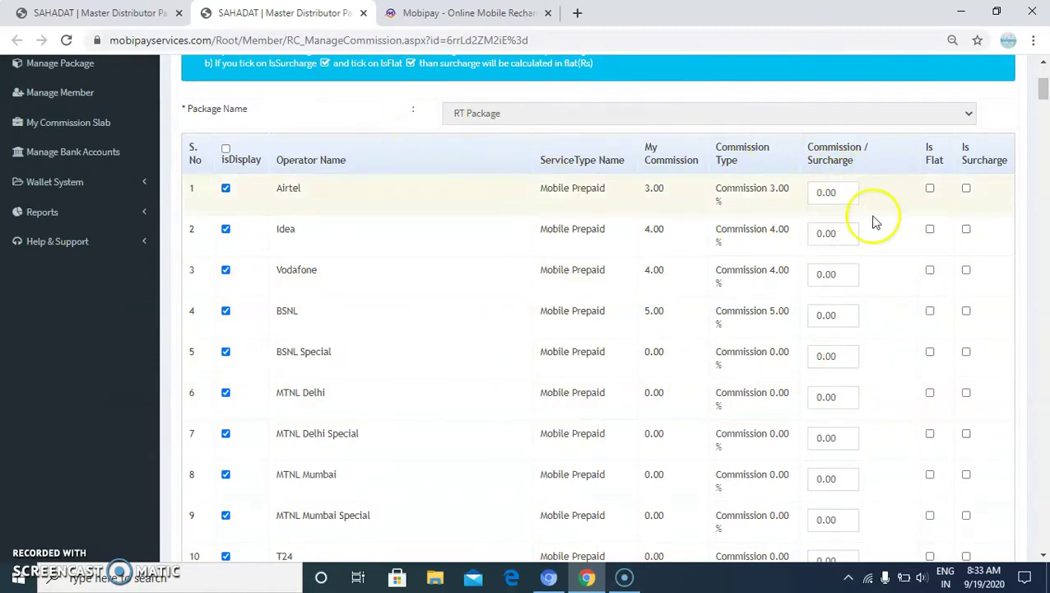
scroll(868, 212, up, 1)
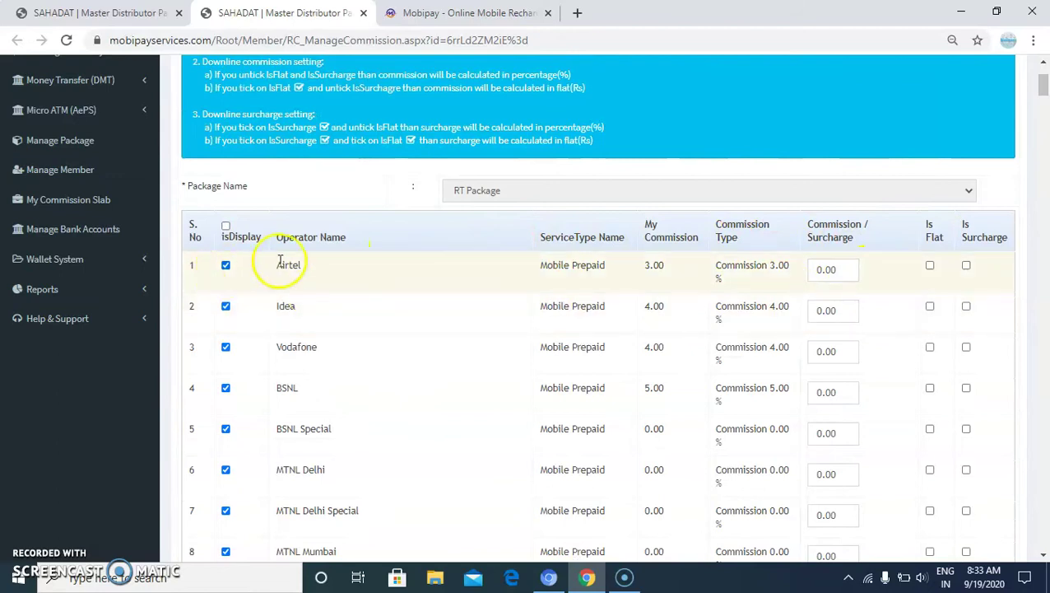
Set the mobile prepaid commission to 2.00 for Airtel, 3.00 for Idea and Vodafone, and 4.00 for BSNL
click(826, 272)
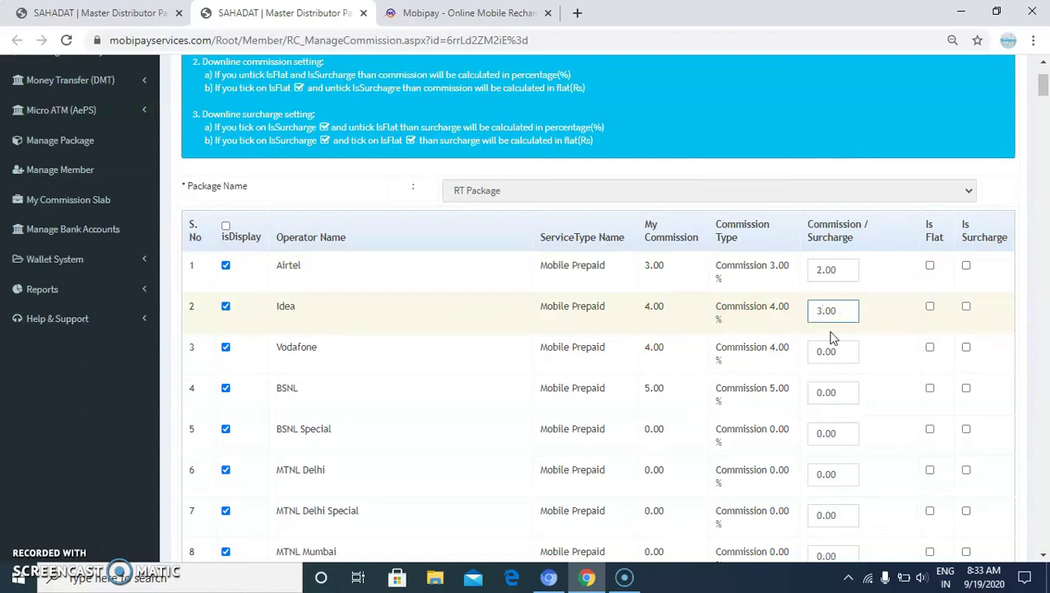
click(821, 352)
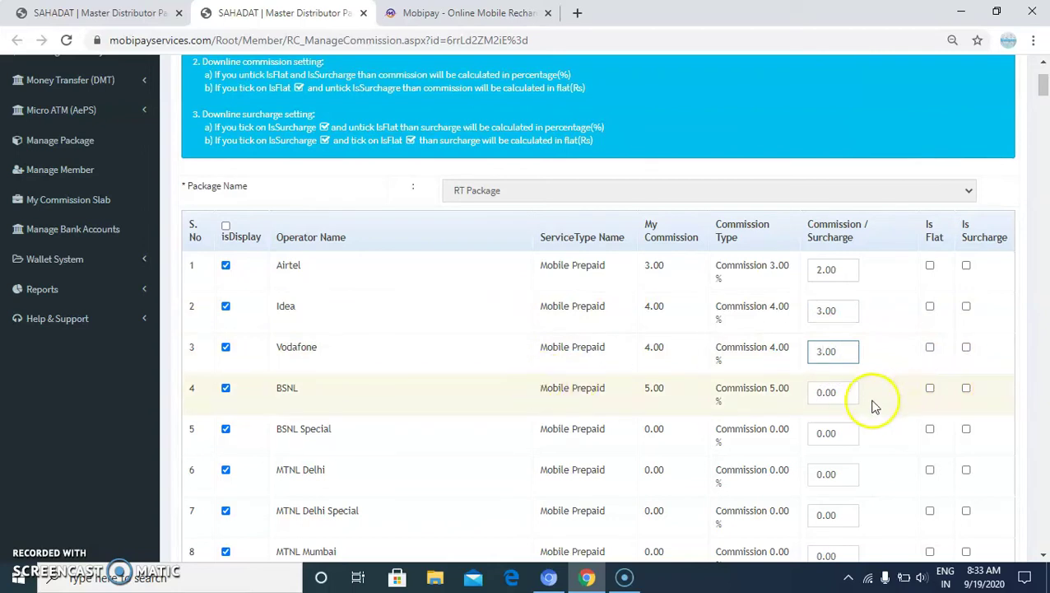
click(823, 391)
key(BackSpace)
text(4)
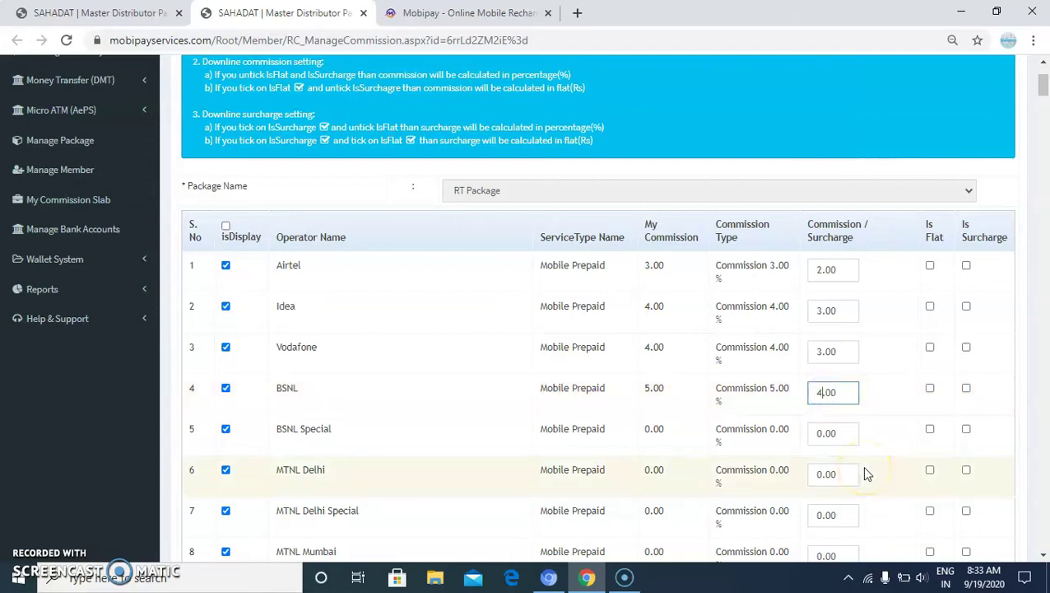
Review the commission rows of the remaining operators, from mobile prepaid through electricity, gas, insurance, datacard and water services
scroll(859, 469, down, 1)
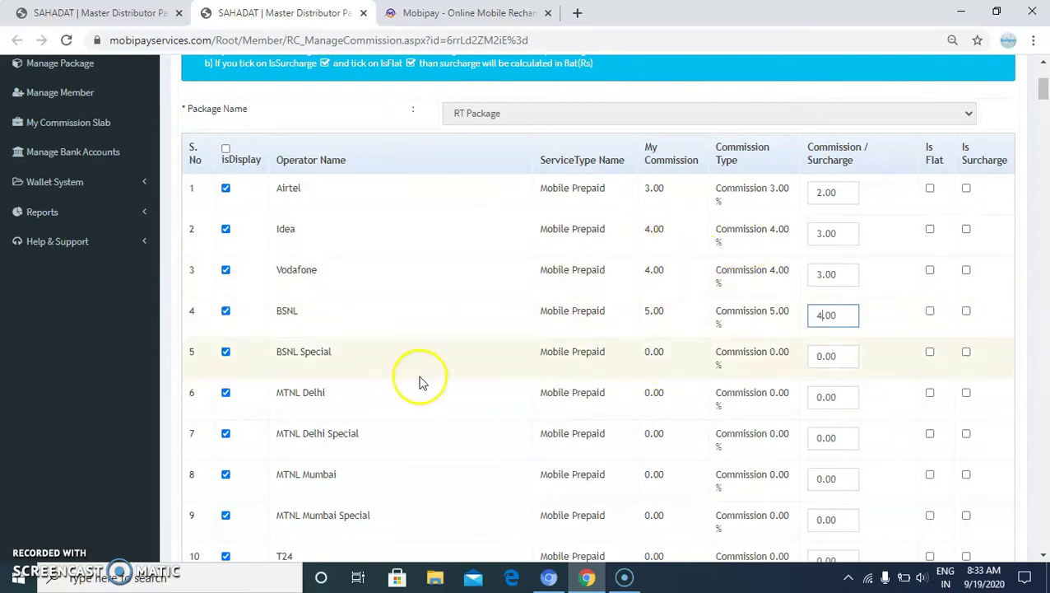
scroll(418, 380, down, 1)
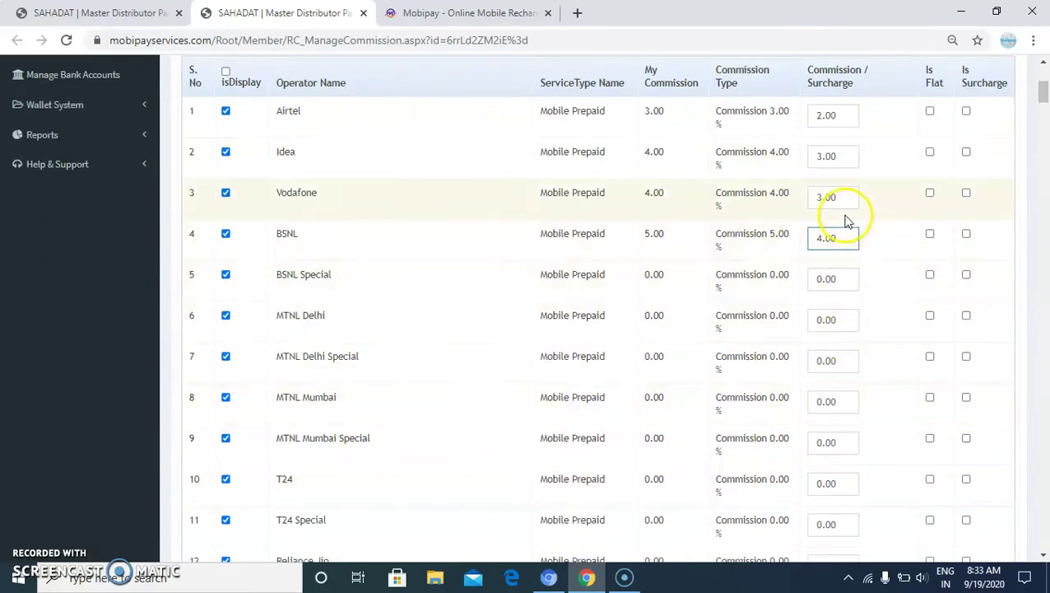
scroll(860, 218, up, 1)
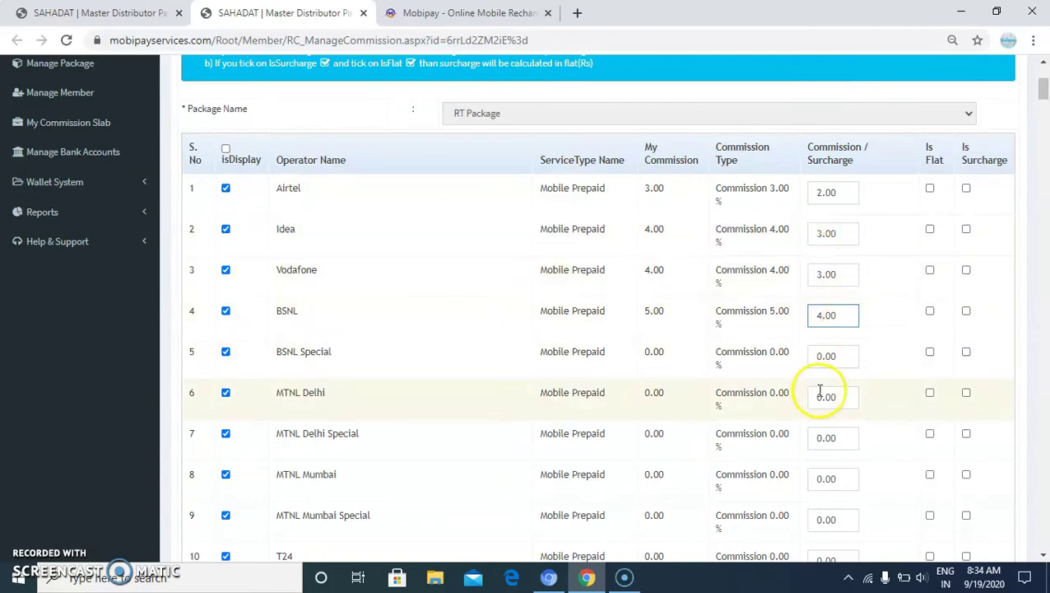
scroll(461, 488, down, 2)
scroll(461, 488, down, 10)
scroll(802, 405, down, 20)
scroll(804, 379, down, 4)
scroll(727, 359, up, 2)
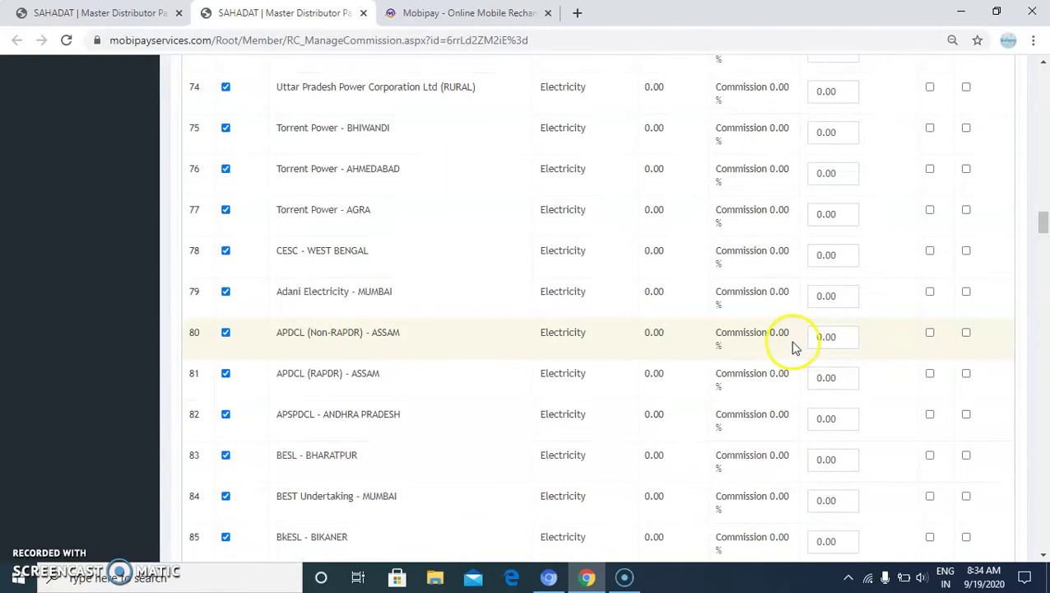
scroll(781, 341, down, 2)
scroll(477, 387, up, 2)
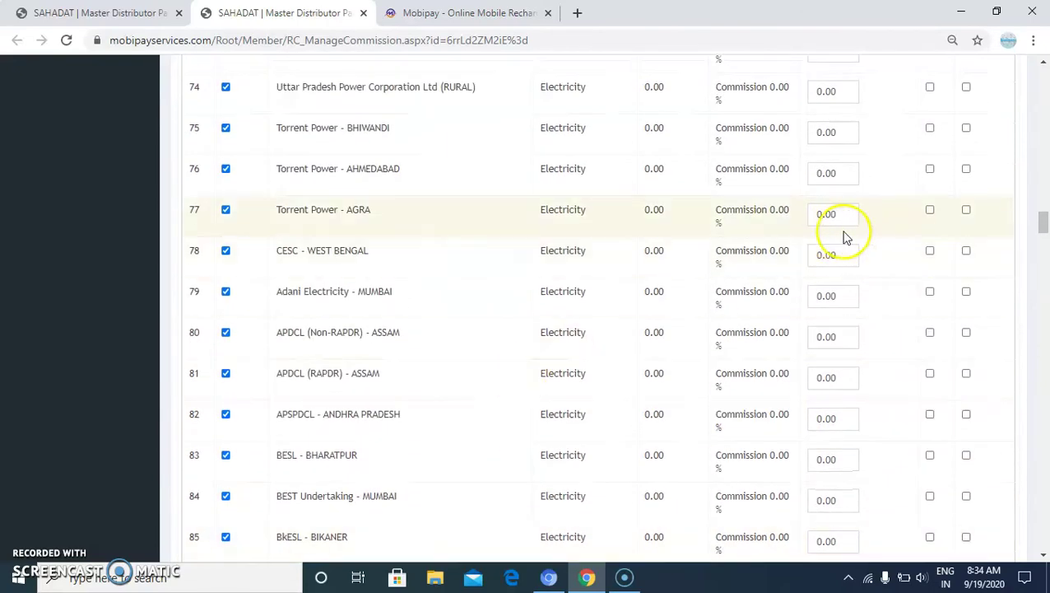
scroll(480, 271, up, 2)
scroll(808, 257, up, 2)
scroll(811, 262, down, 8)
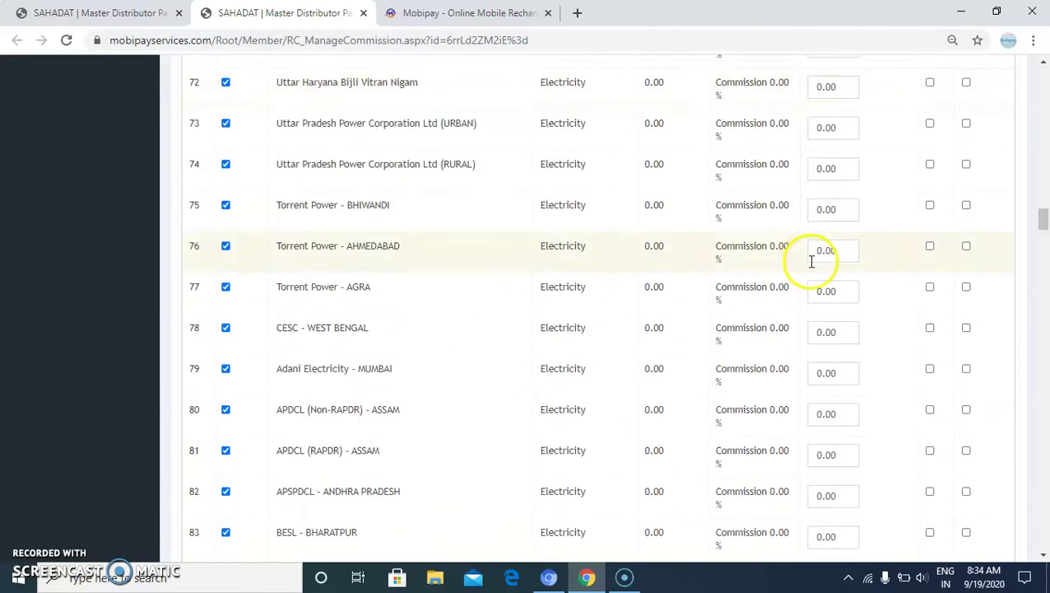
scroll(746, 315, down, 11)
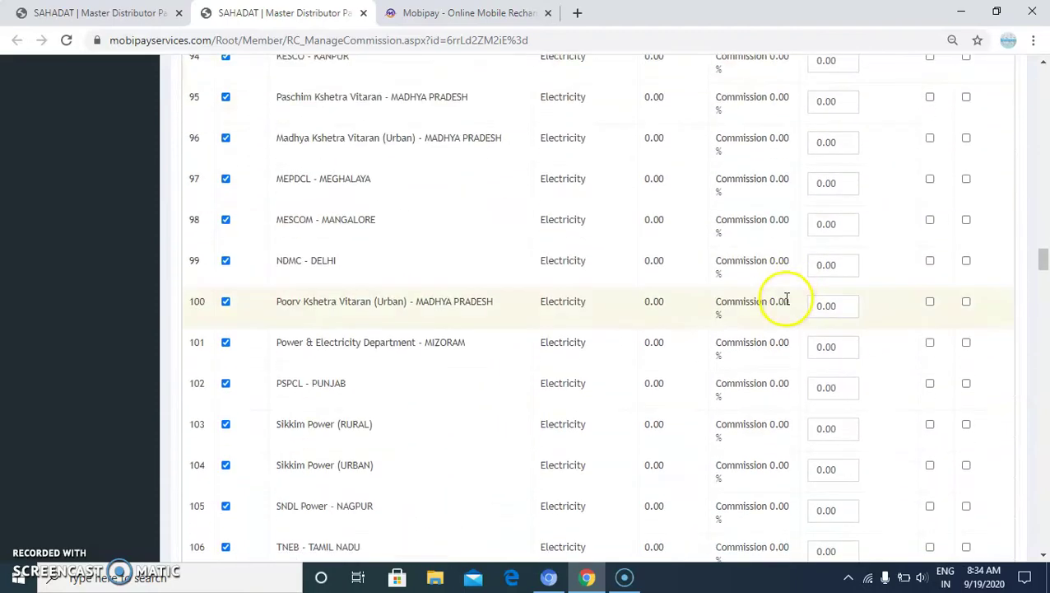
scroll(686, 312, down, 9)
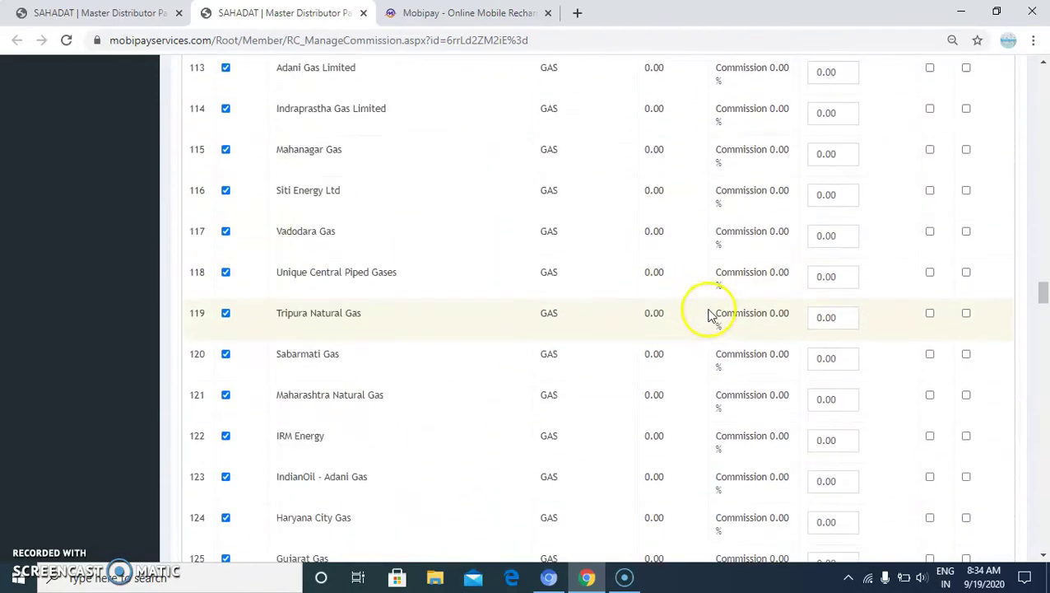
scroll(693, 327, down, 10)
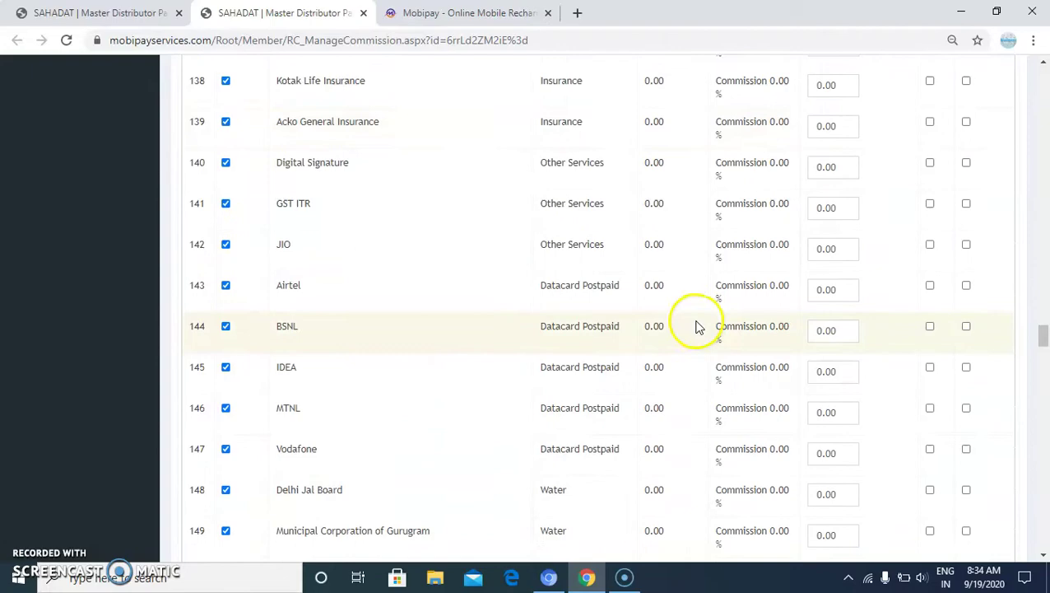
scroll(808, 304, down, 12)
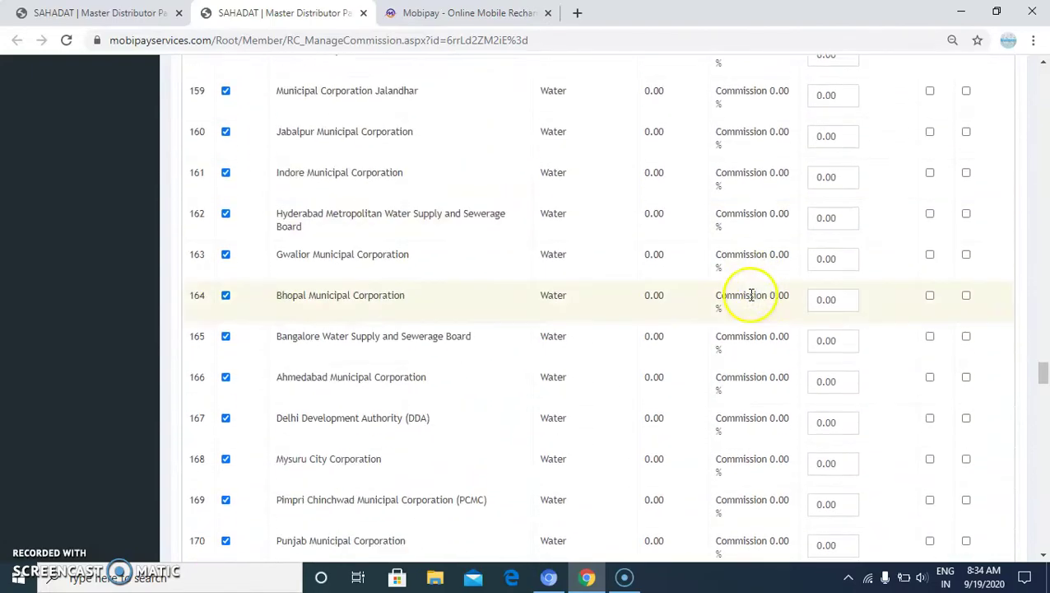
Set the commission of ACT Fibernet and Asianet Broadband to 3.00 each and mark both as flat
scroll(750, 299, down, 2)
scroll(576, 280, up, 1)
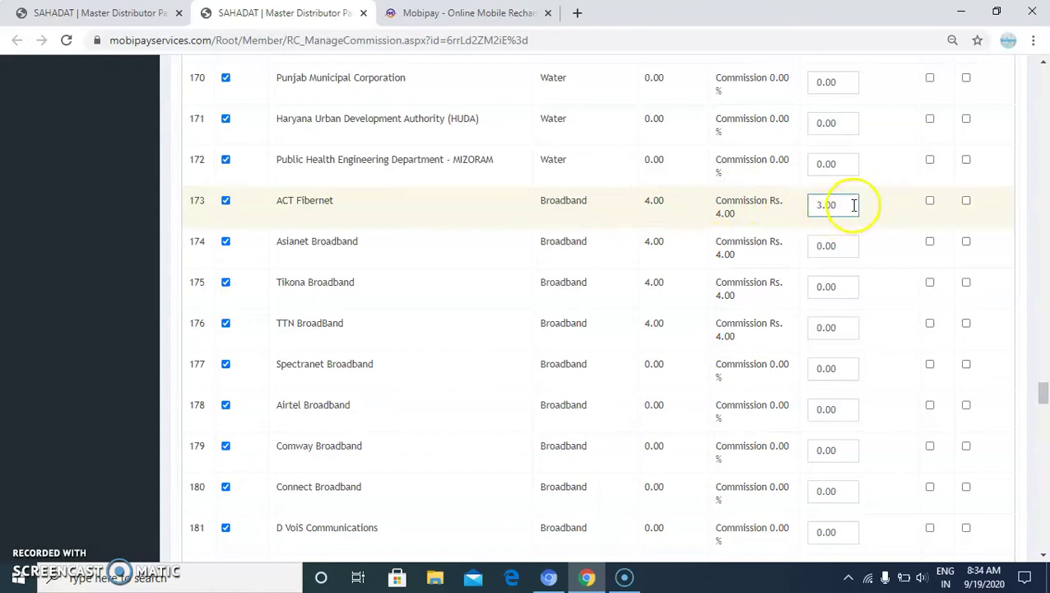
click(931, 201)
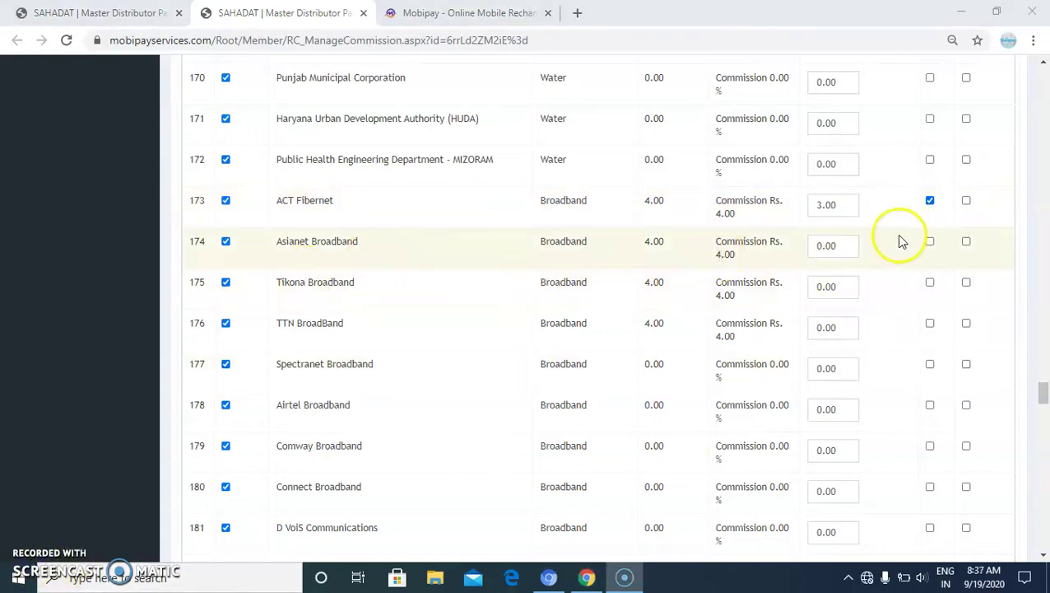
click(821, 249)
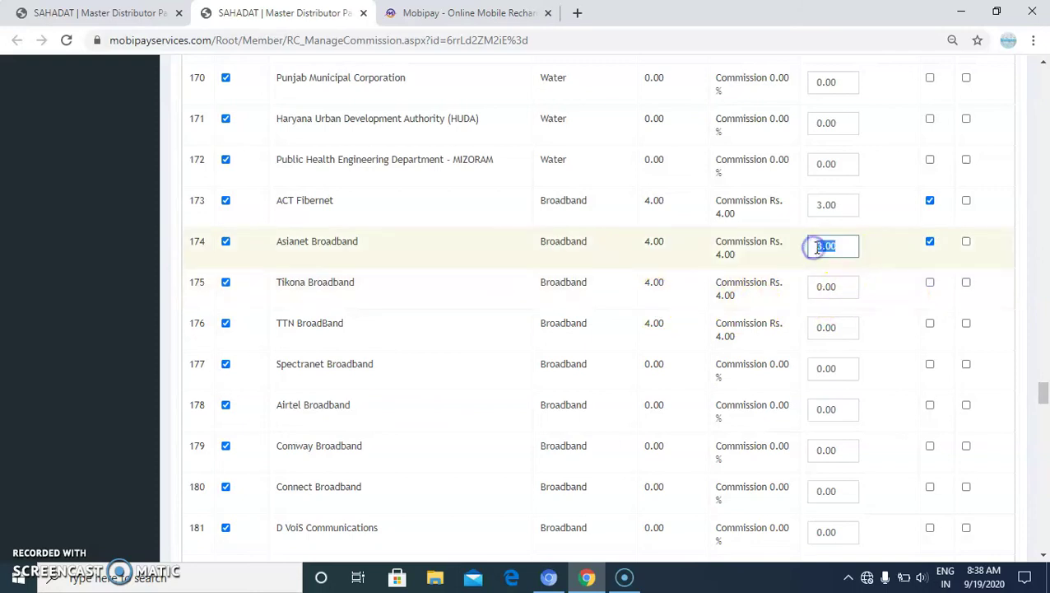
Set the commission of Tikona Broadband and TTN BroadBand to 3.00 each and mark both as flat
right_click(847, 266)
click(851, 304)
double_click(819, 285)
right_click(819, 284)
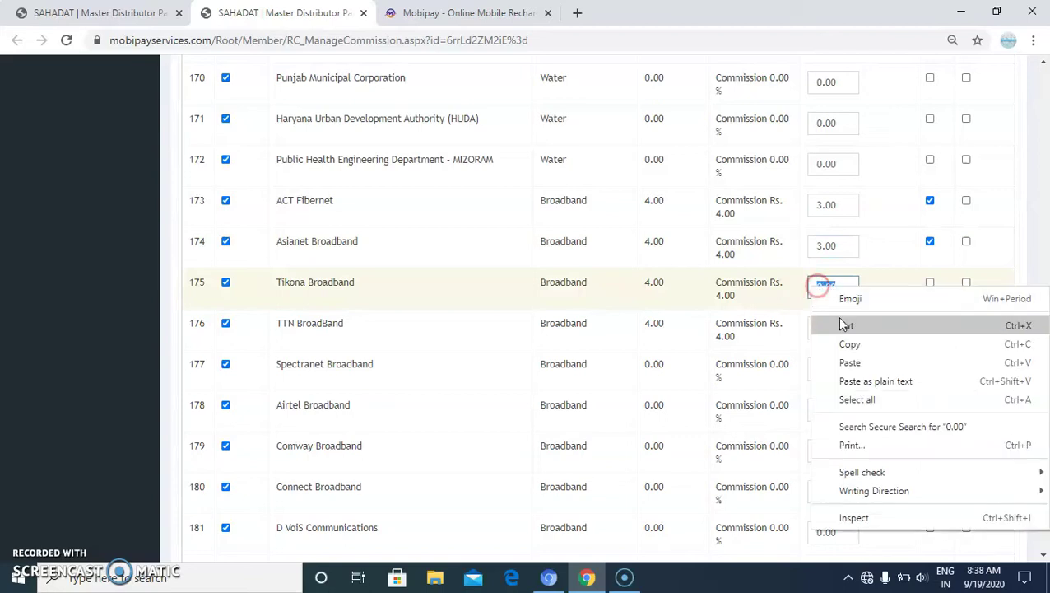
click(853, 359)
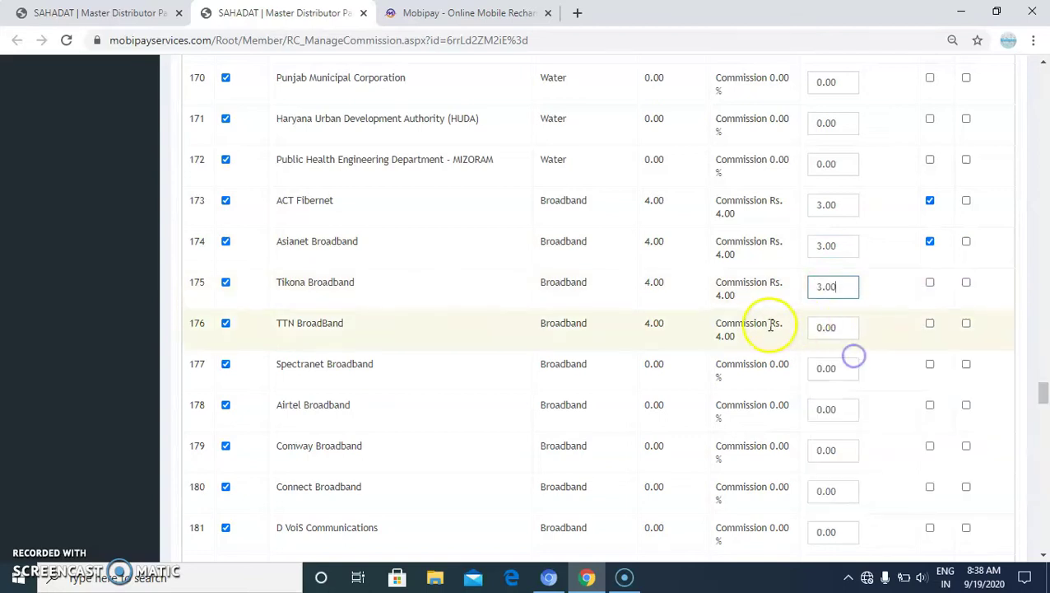
right_click(816, 328)
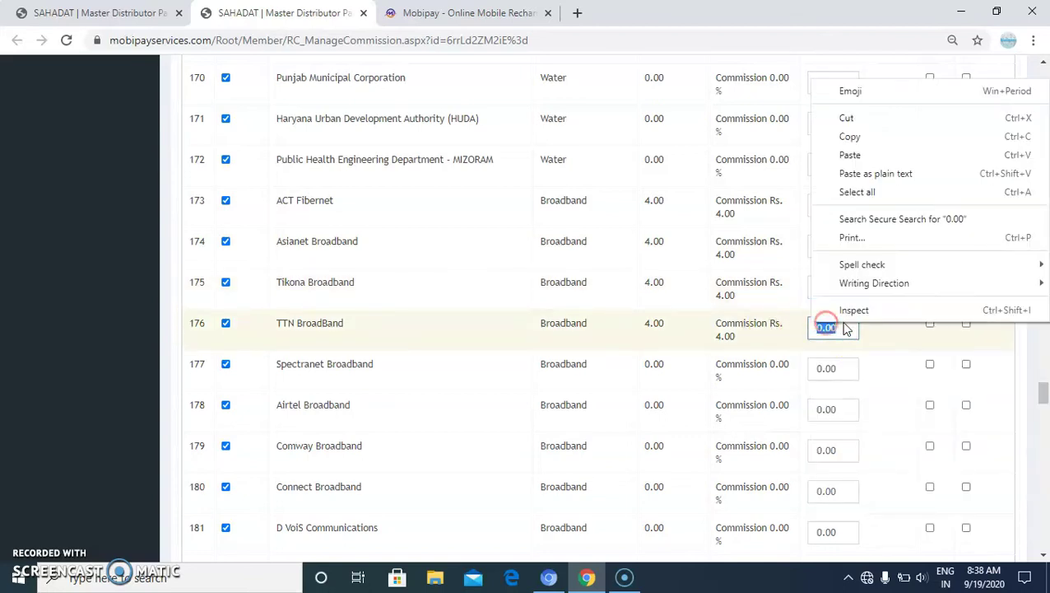
click(862, 148)
click(930, 283)
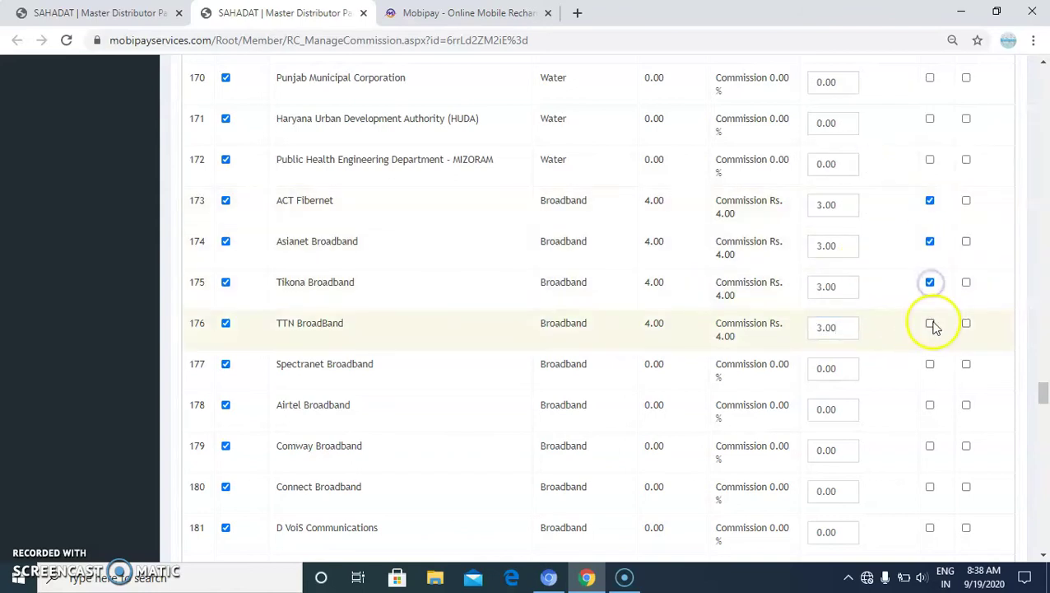
Review the commission setup instructions and the operator rows from mobile prepaid through broadband, checking the flat and surcharge options
scroll(915, 311, up, 3)
scroll(914, 308, down, 3)
scroll(918, 308, up, 4)
scroll(922, 306, up, 20)
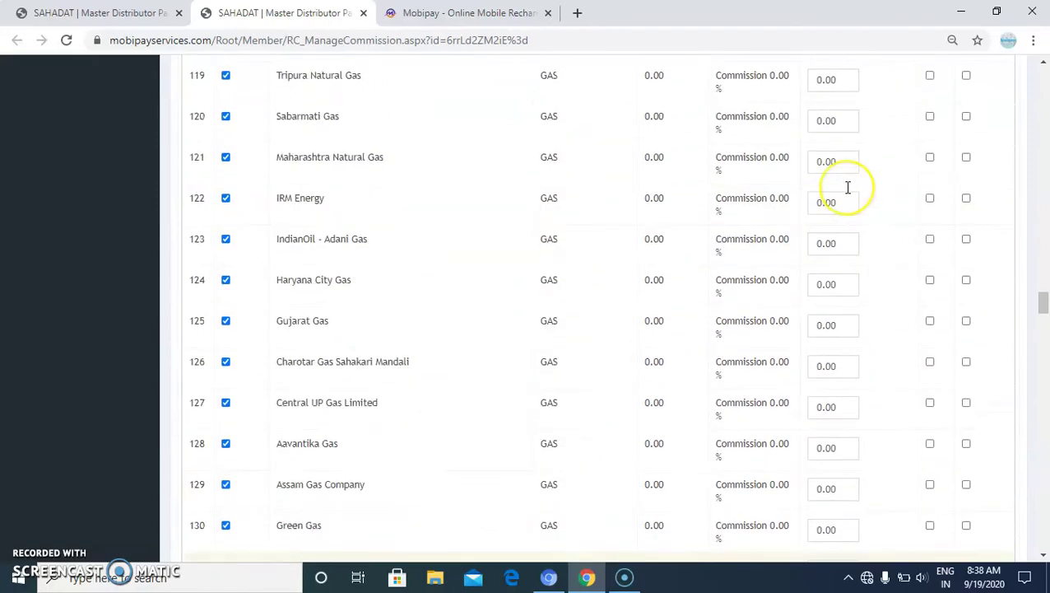
scroll(852, 189, up, 20)
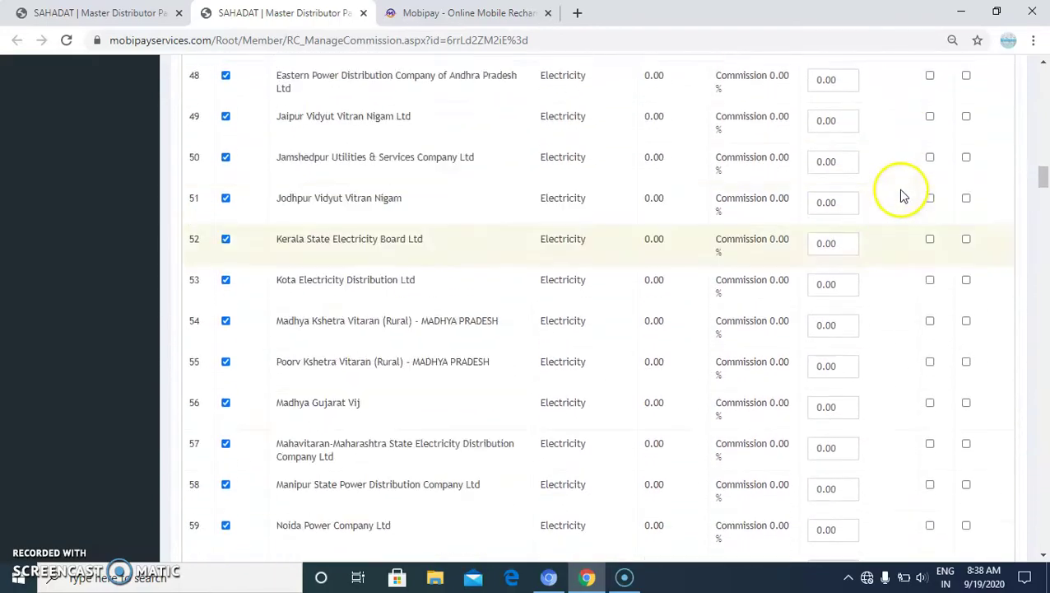
scroll(852, 180, up, 16)
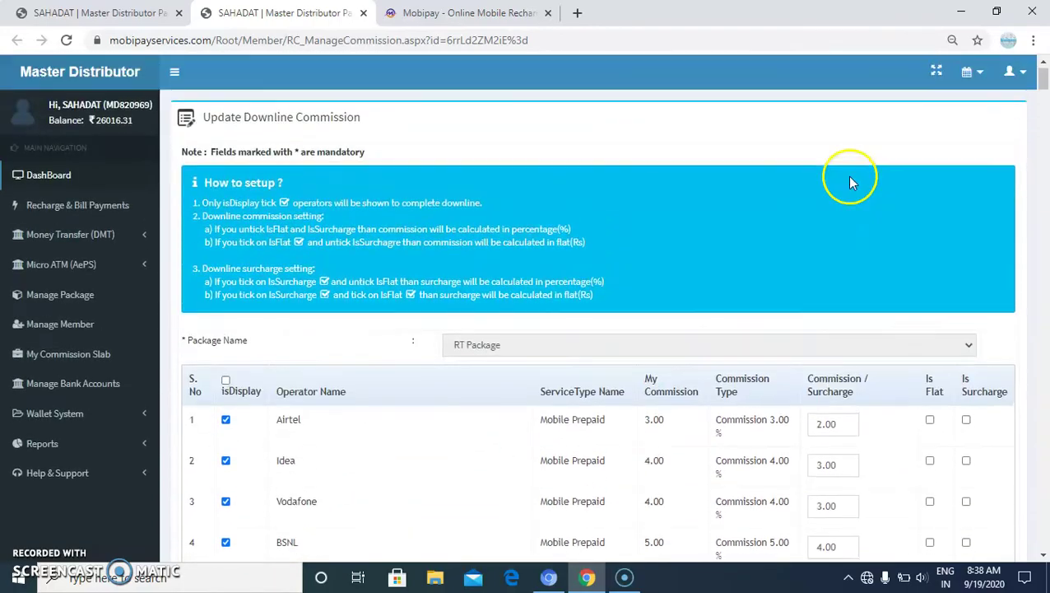
scroll(758, 350, down, 3)
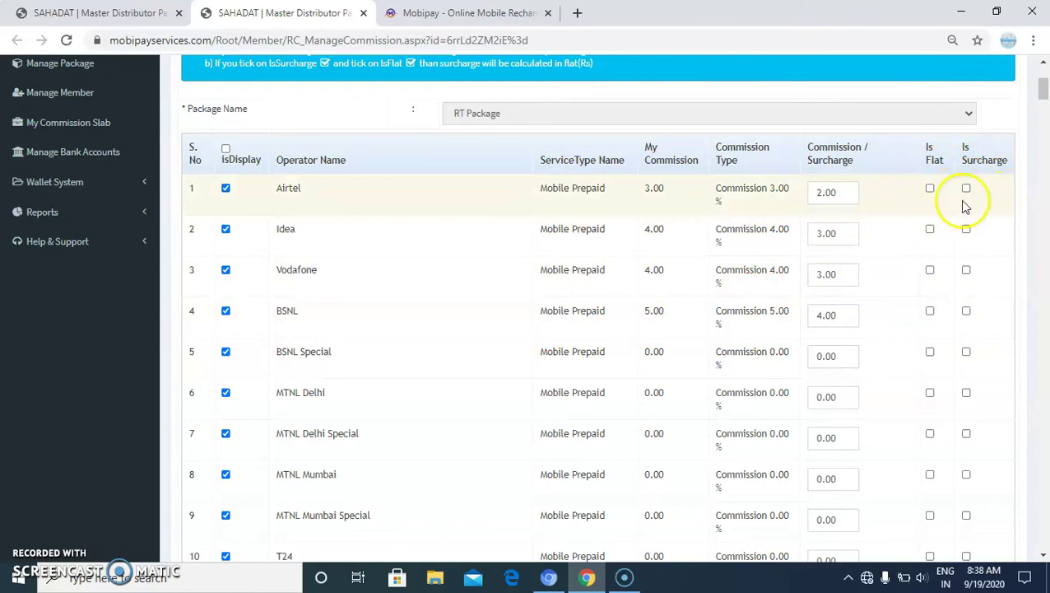
scroll(967, 197, down, 20)
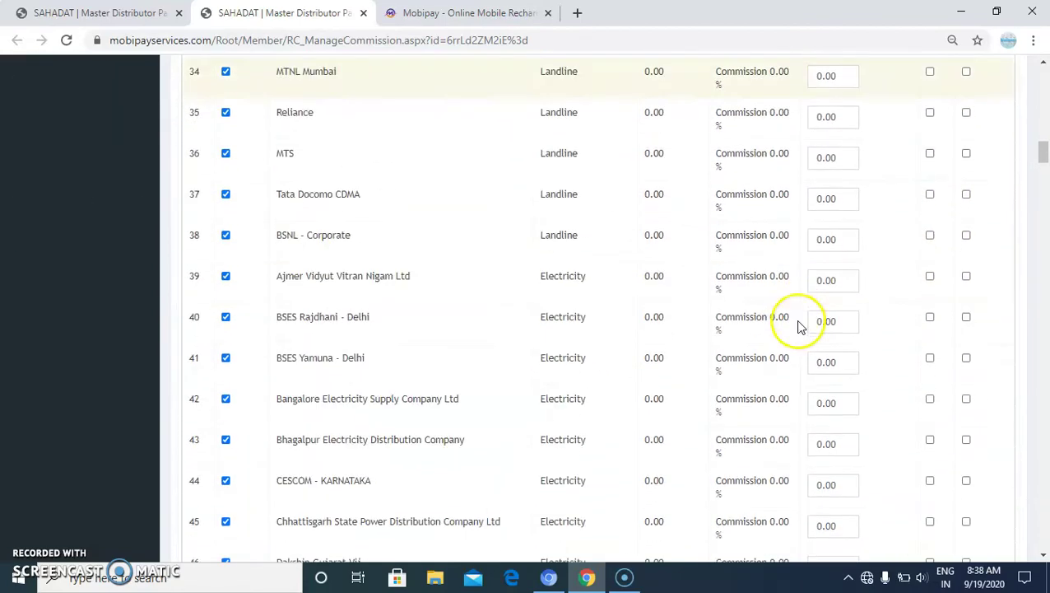
scroll(900, 346, down, 12)
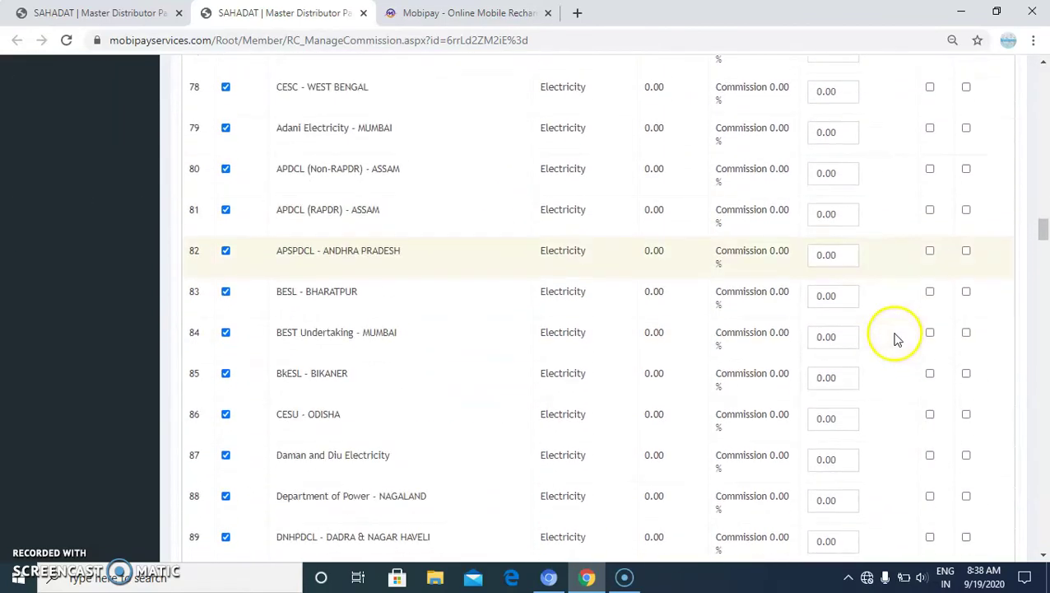
scroll(898, 336, down, 20)
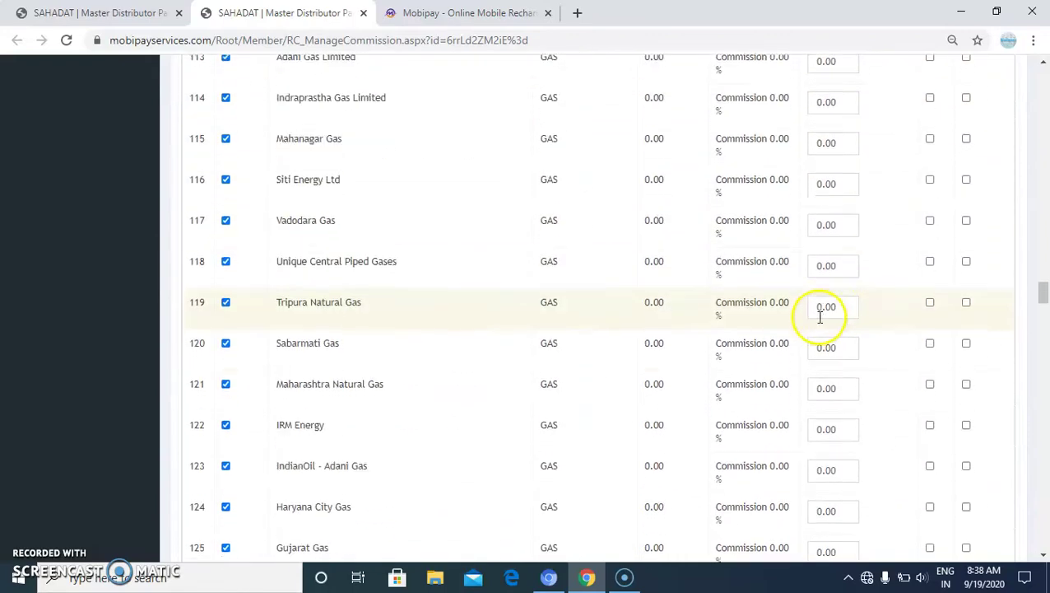
scroll(858, 335, down, 20)
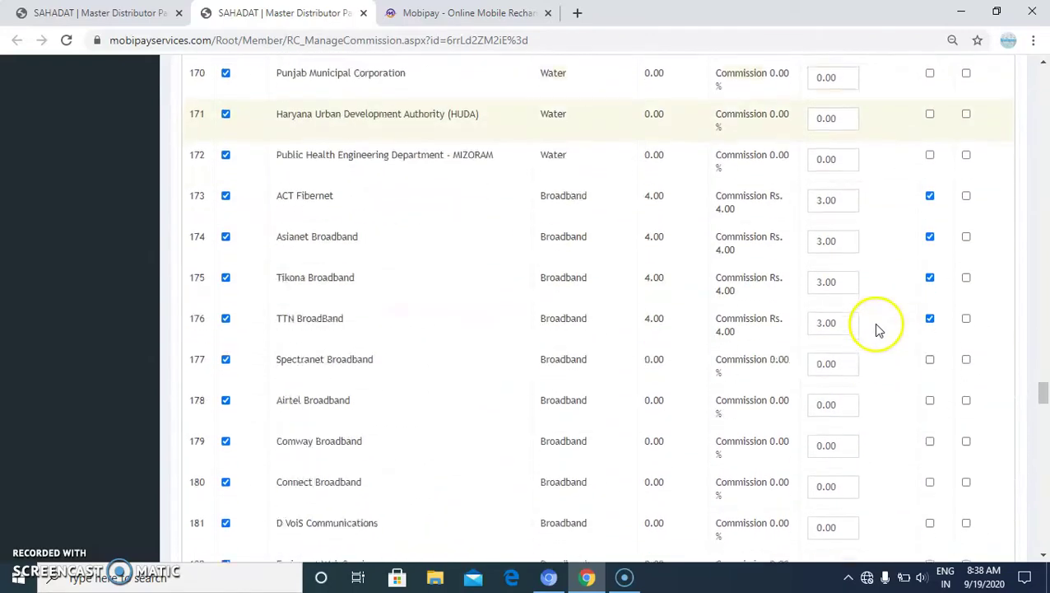
Set the domestic money transfer range from 10 to 100 to 5.00 and mark it as a flat surcharge
scroll(864, 306, down, 3)
scroll(610, 293, up, 1)
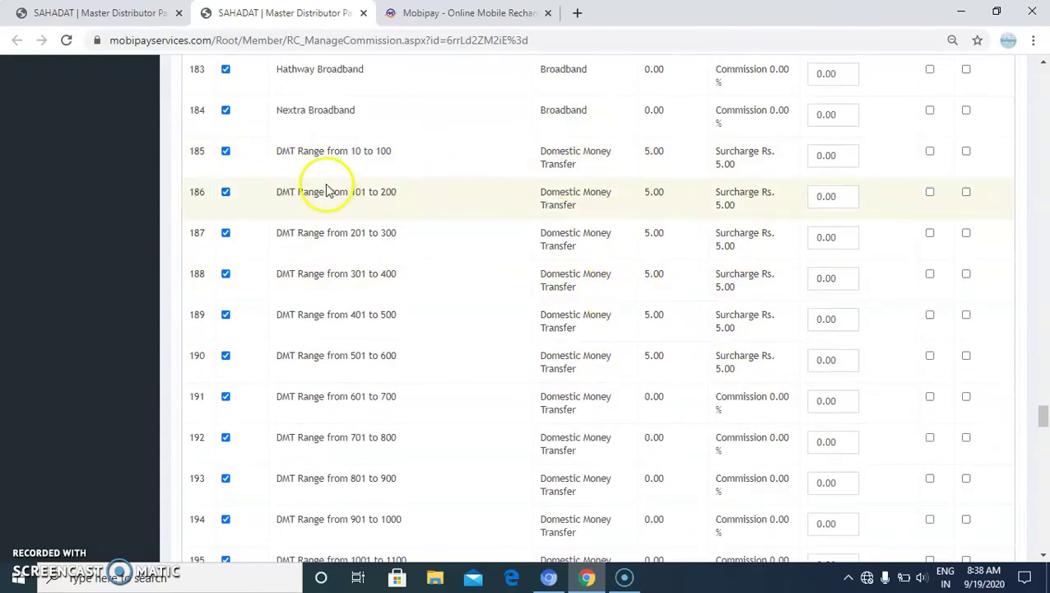
scroll(314, 193, up, 1)
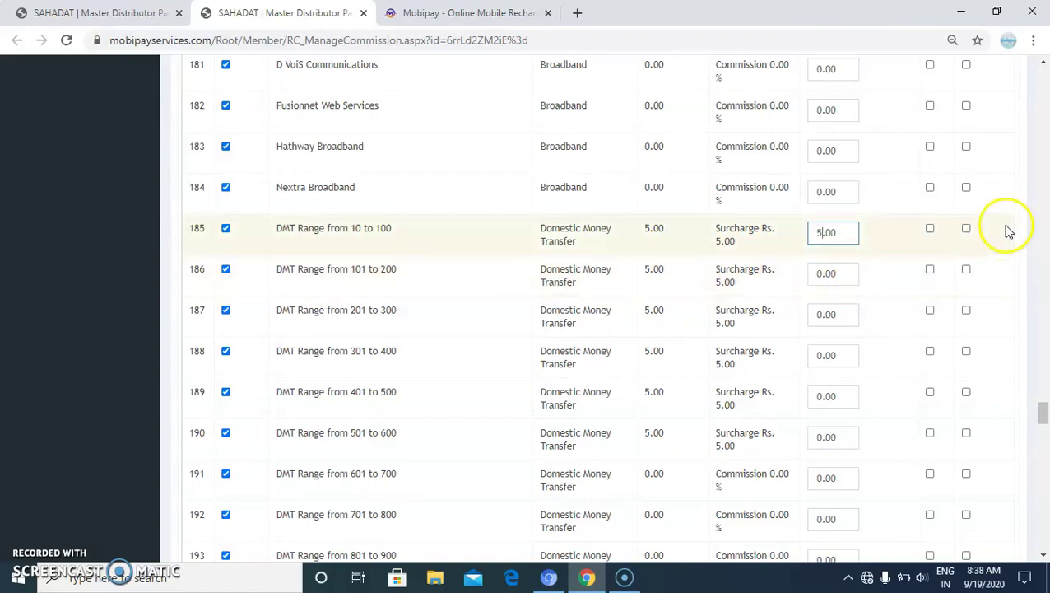
click(930, 229)
click(967, 229)
Copy the 5.00 value to the DMT ranges 101 to 200, 201 to 300 and 301 to 400
click(847, 230)
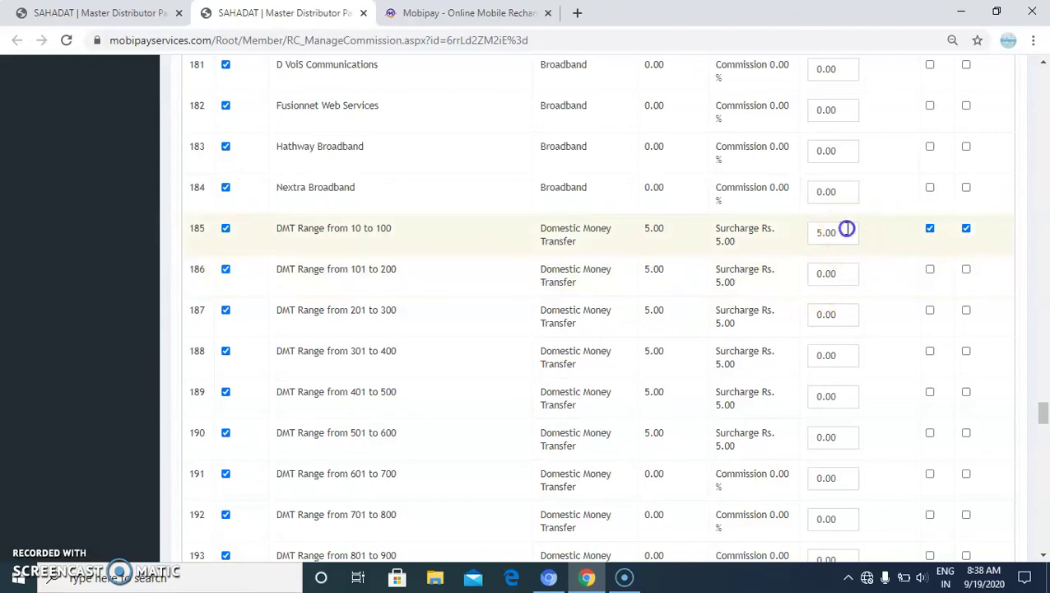
right_click(819, 236)
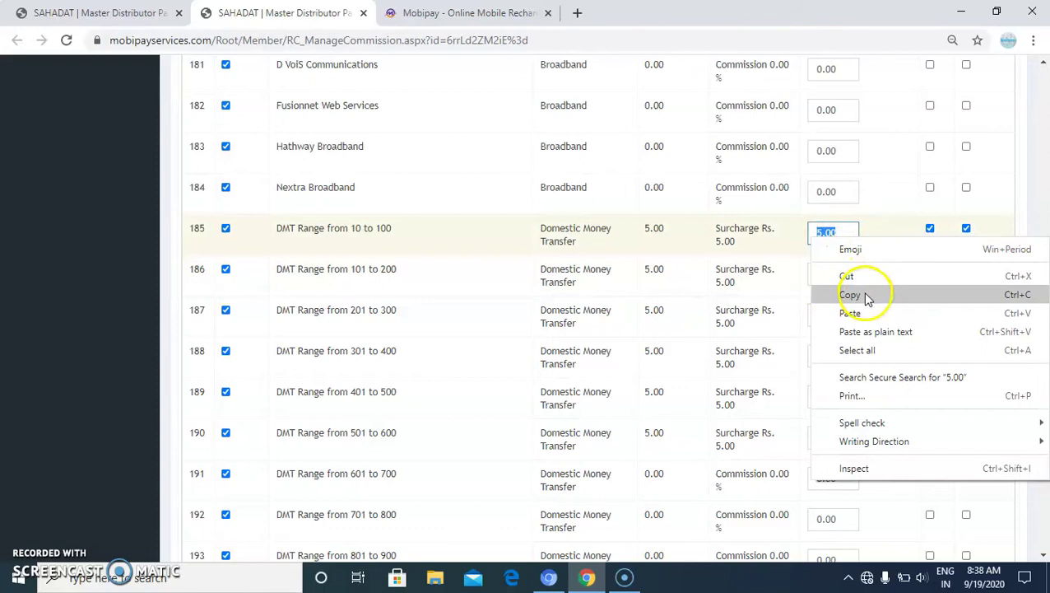
click(865, 293)
click(827, 272)
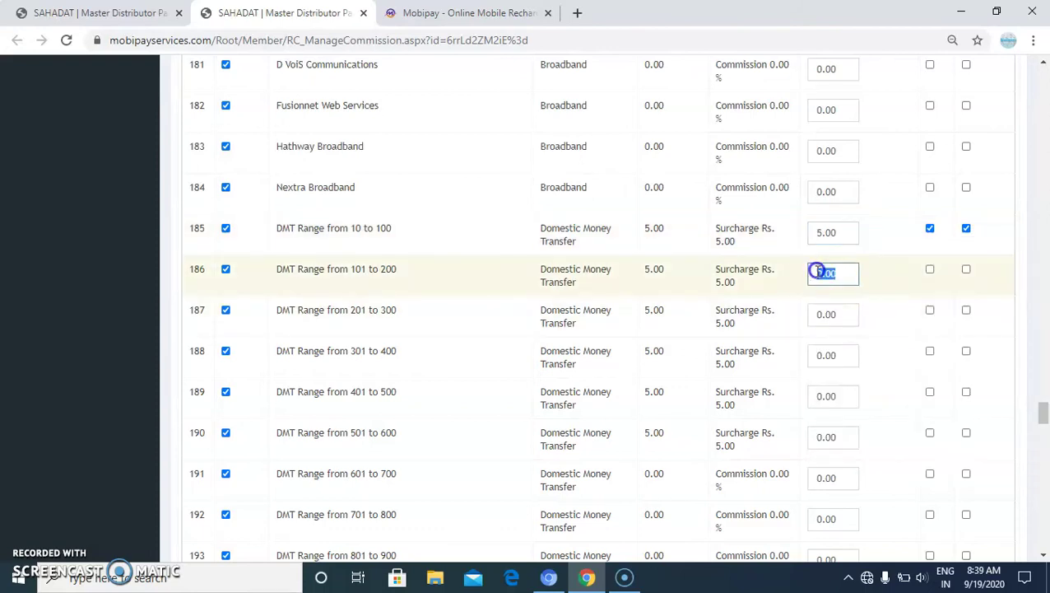
right_click(817, 271)
click(848, 345)
click(812, 321)
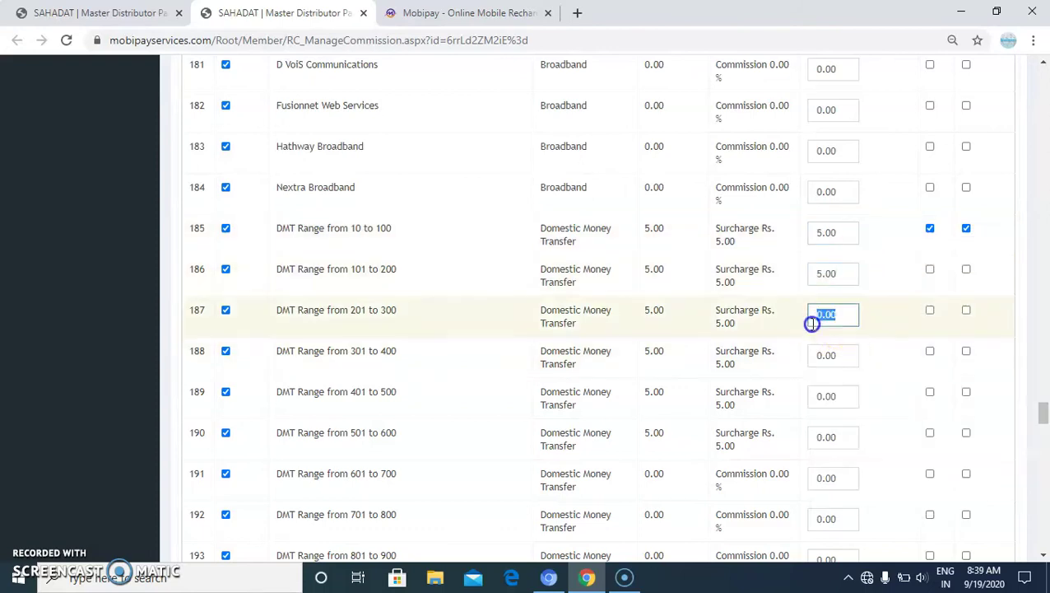
right_click(813, 323)
click(850, 157)
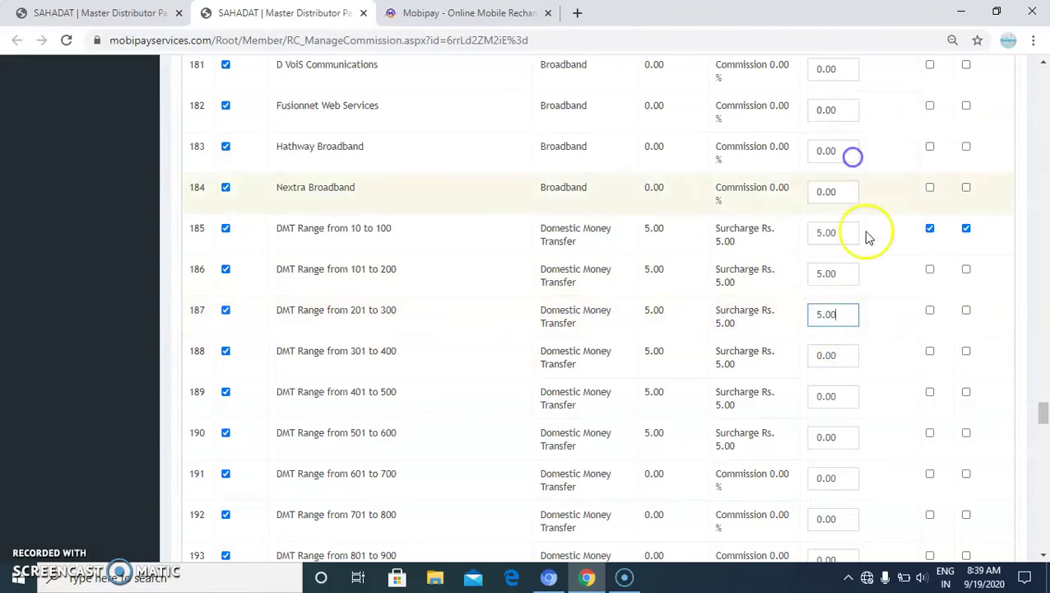
drag(835, 356, 800, 361)
right_click(808, 354)
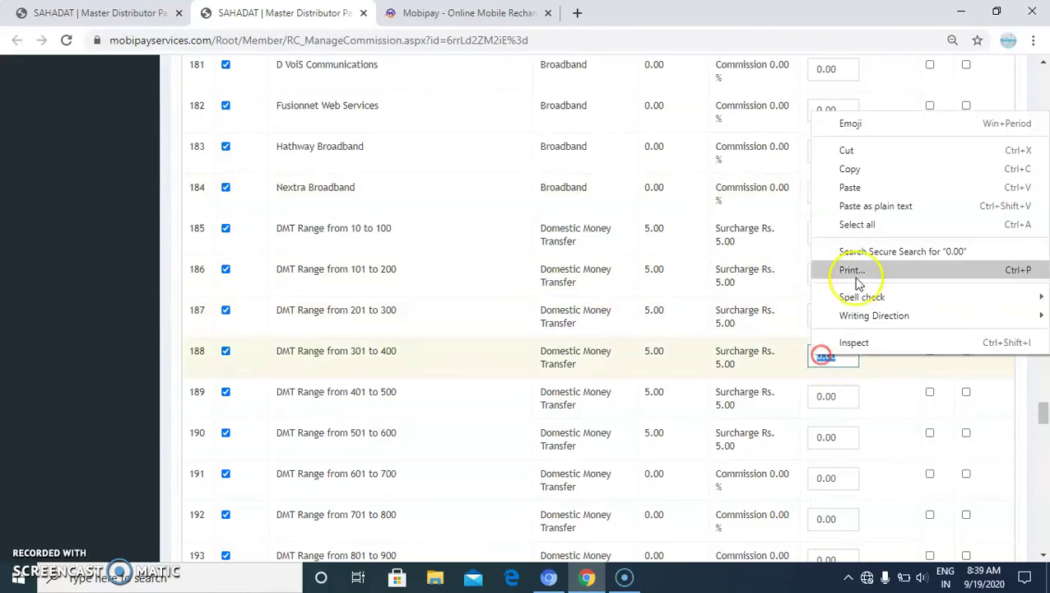
click(874, 187)
Mark the DMT ranges 101 to 200, 201 to 300 and 301 to 400 as both flat and surcharge
click(929, 268)
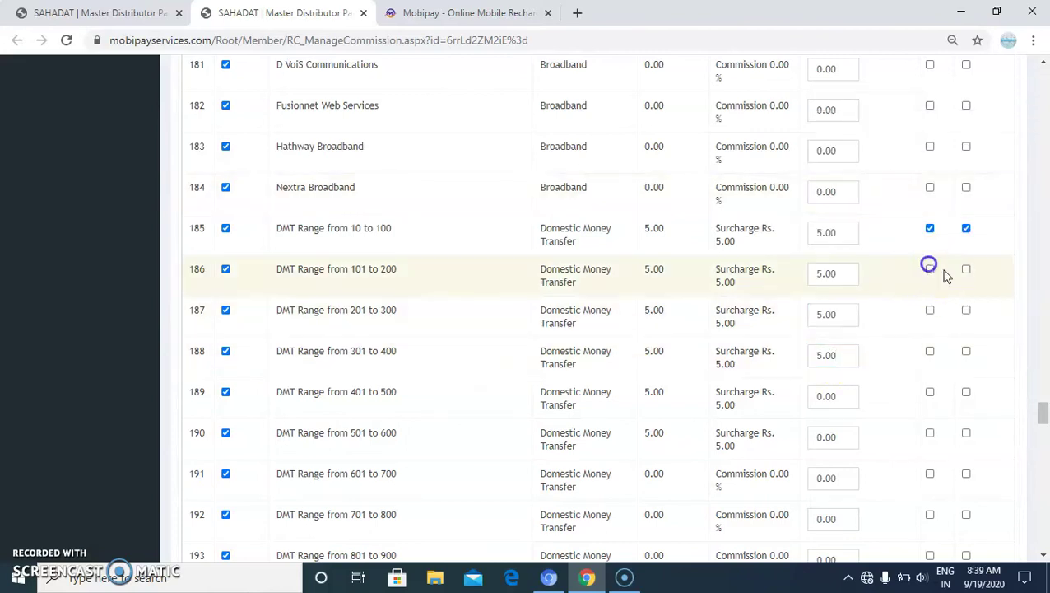
click(967, 270)
click(930, 269)
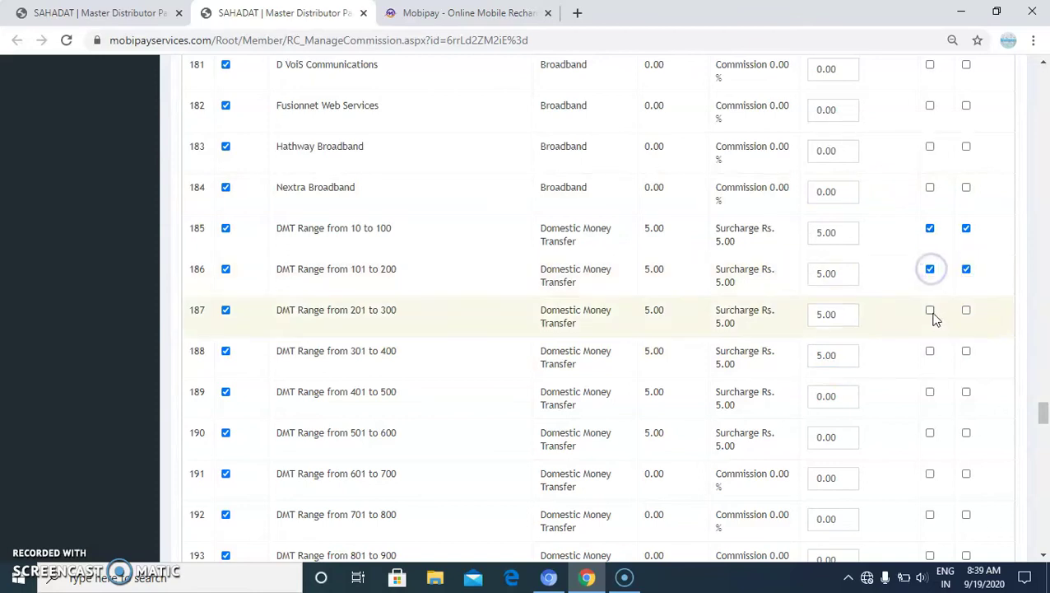
click(967, 312)
click(929, 355)
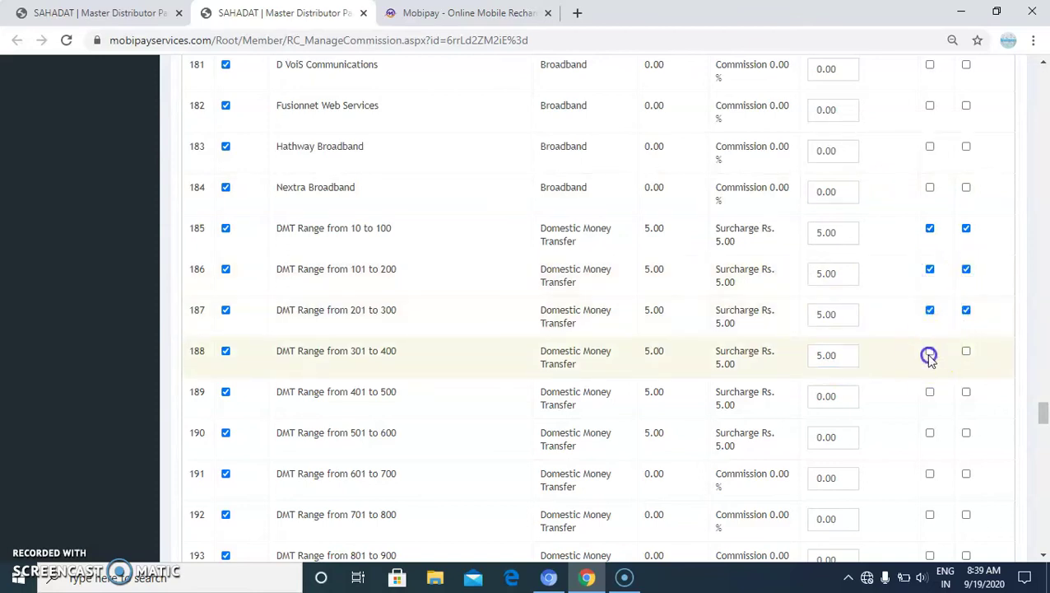
click(966, 352)
Set the AePS cash withdrawal commission to 1.00 for 501 to 1000 and 2.00 for 1001 to 1500, marking both as flat
scroll(836, 401, down, 2)
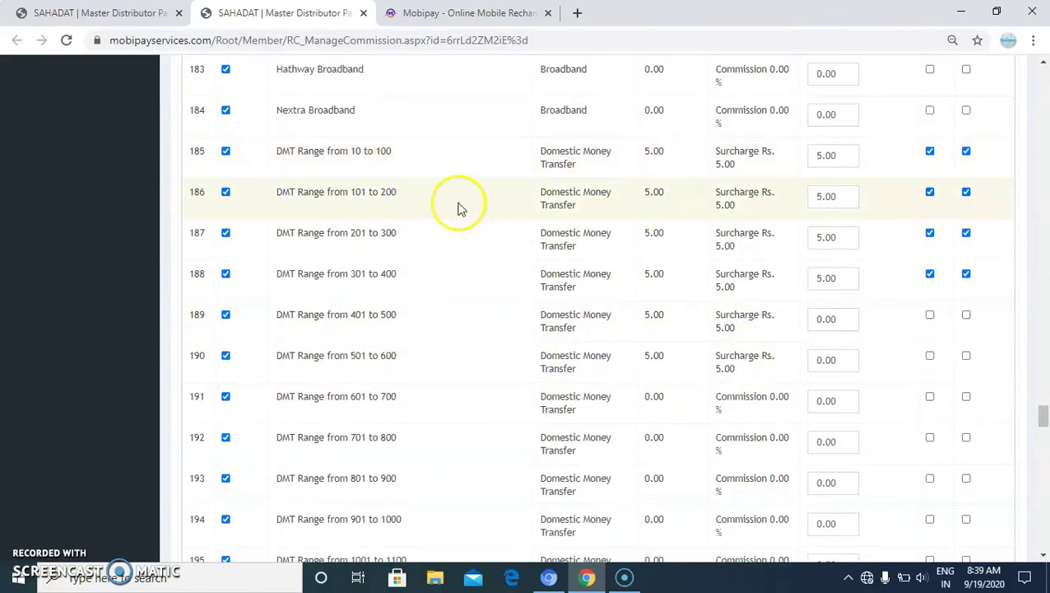
scroll(393, 209, down, 8)
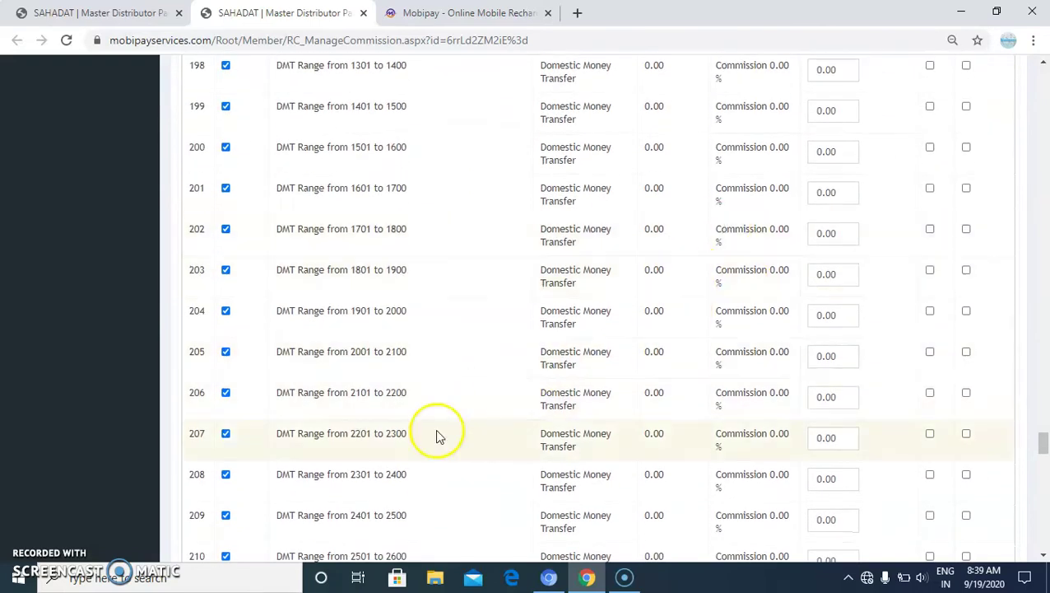
scroll(395, 451, down, 1)
scroll(434, 443, down, 10)
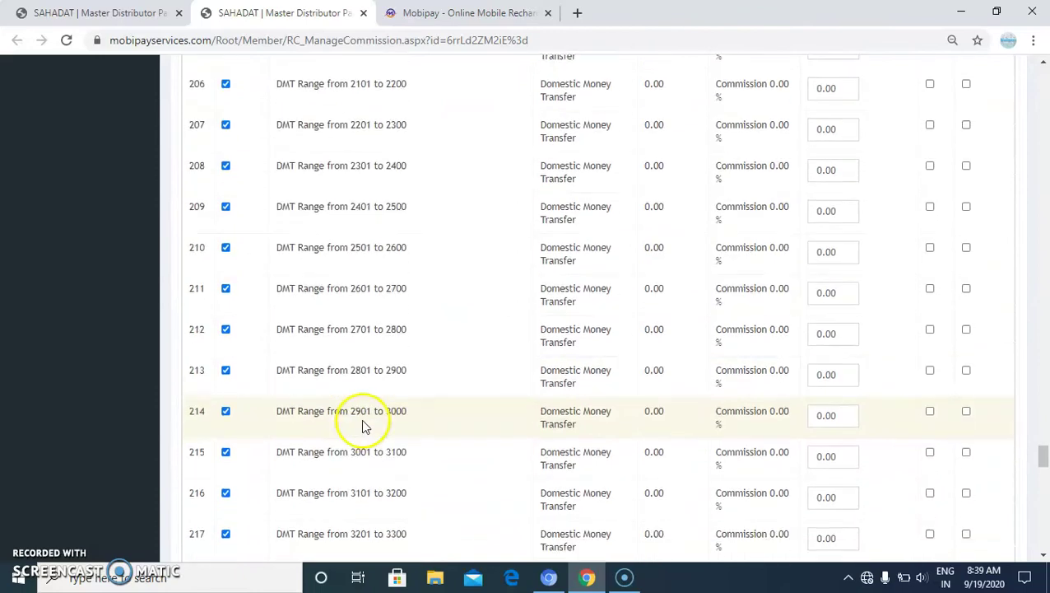
scroll(919, 344, down, 5)
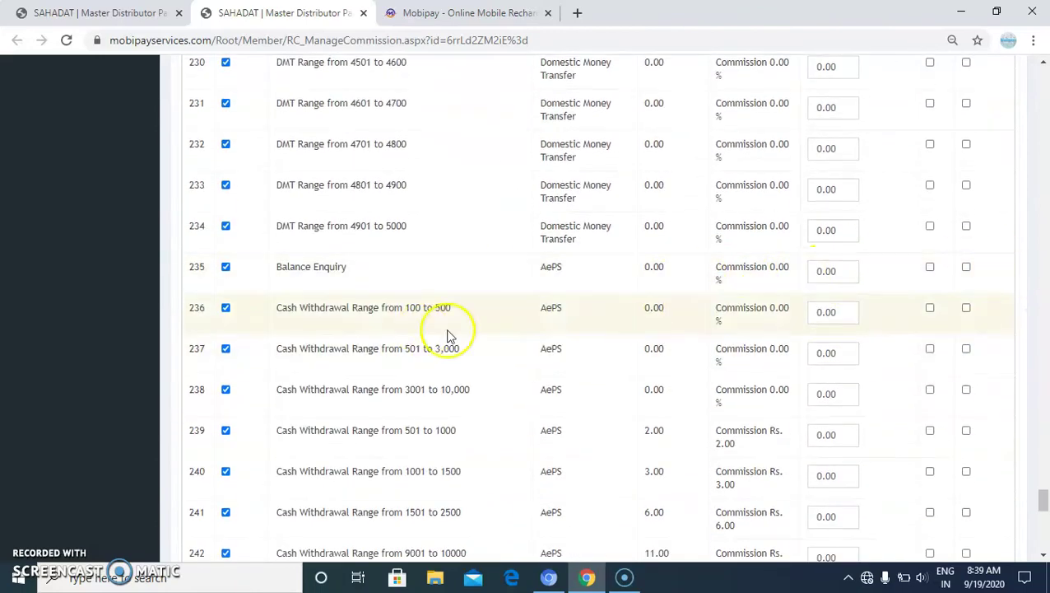
scroll(519, 346, down, 1)
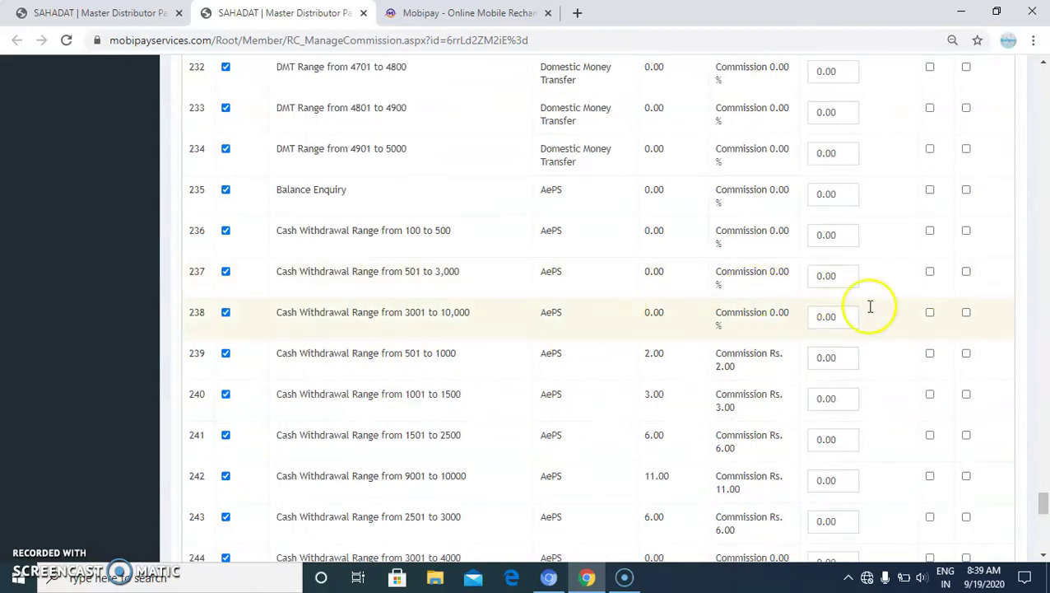
scroll(823, 321, down, 1)
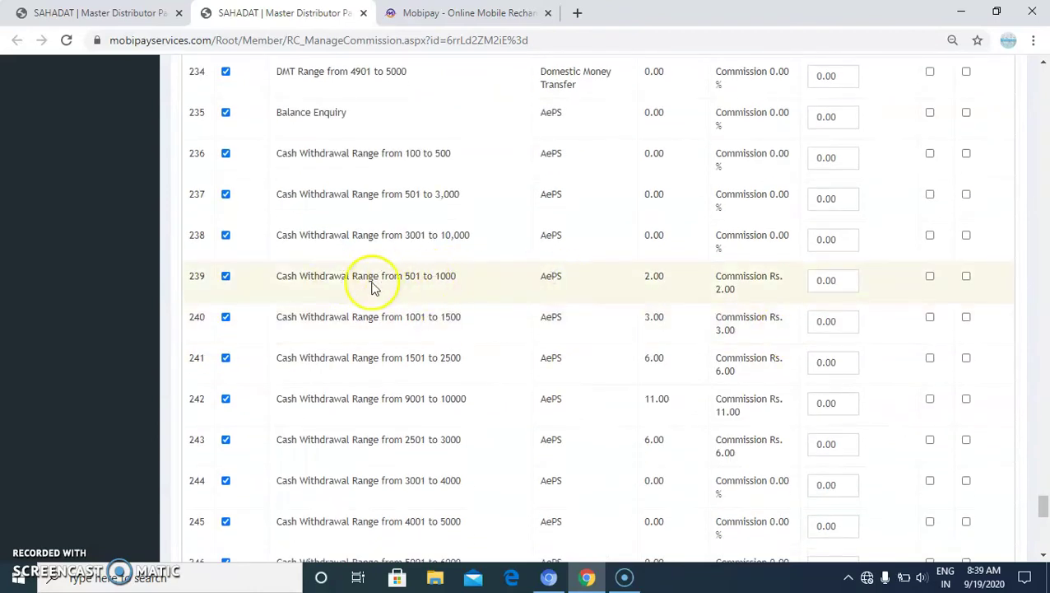
click(825, 281)
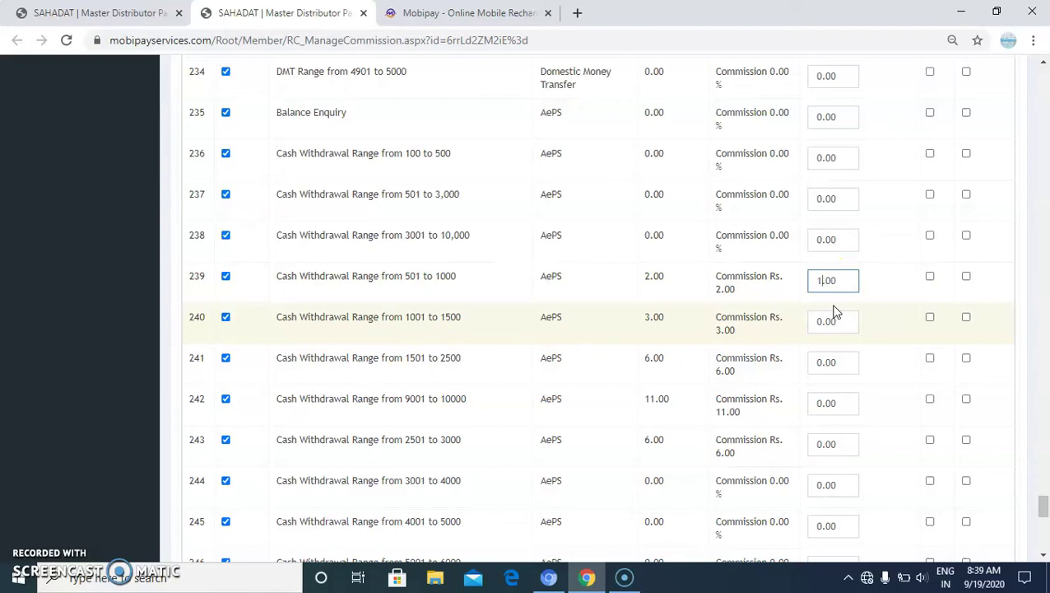
click(930, 277)
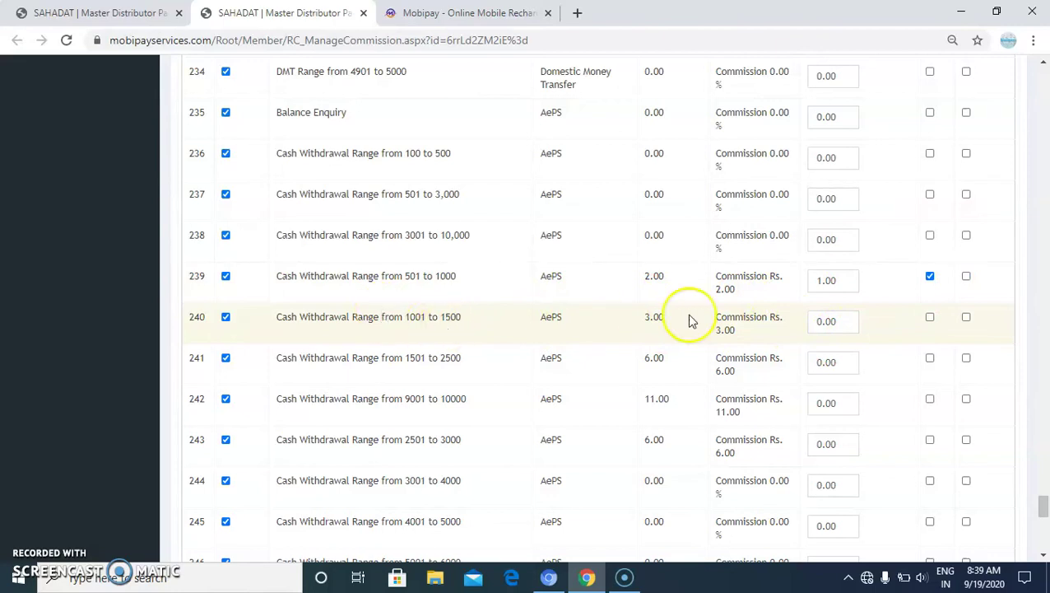
click(818, 319)
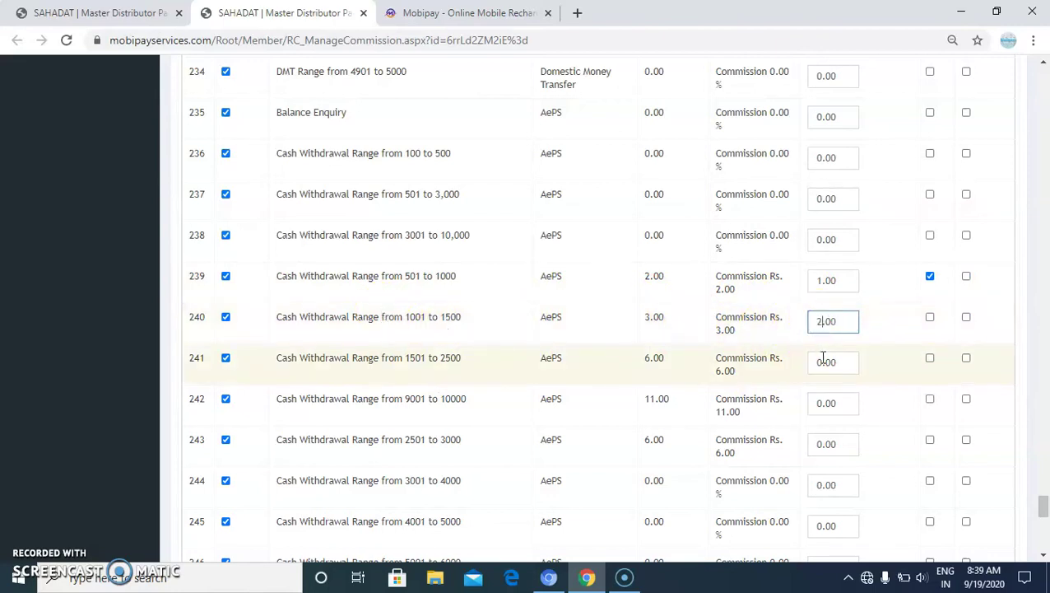
click(930, 318)
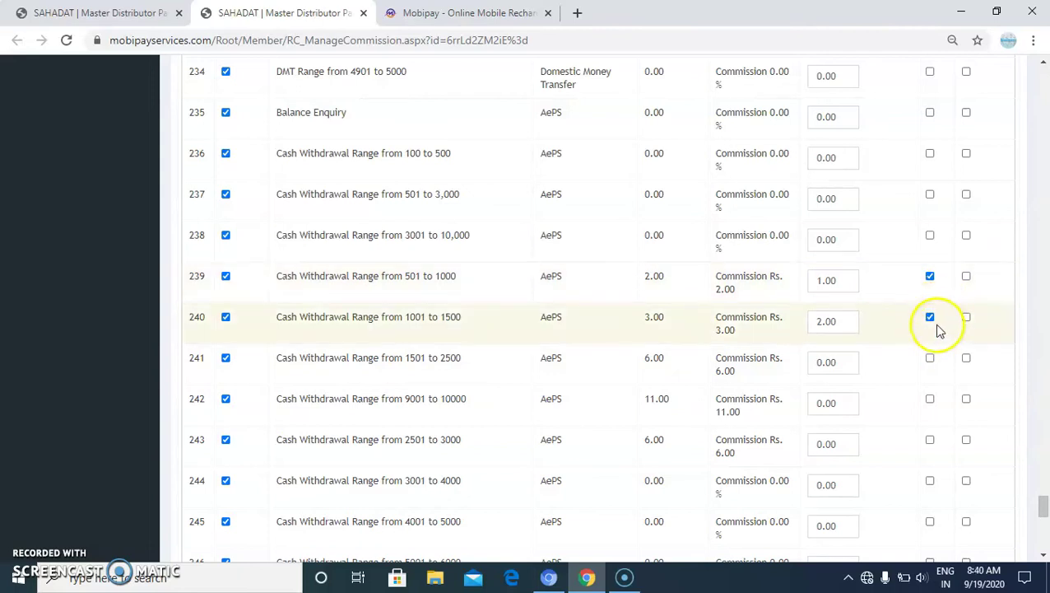
Set the AePS cash withdrawal commission to 5.00 for 1501 to 2500 and 10.00 for 9001 to 10000, marking both as flat
scroll(860, 347, down, 1)
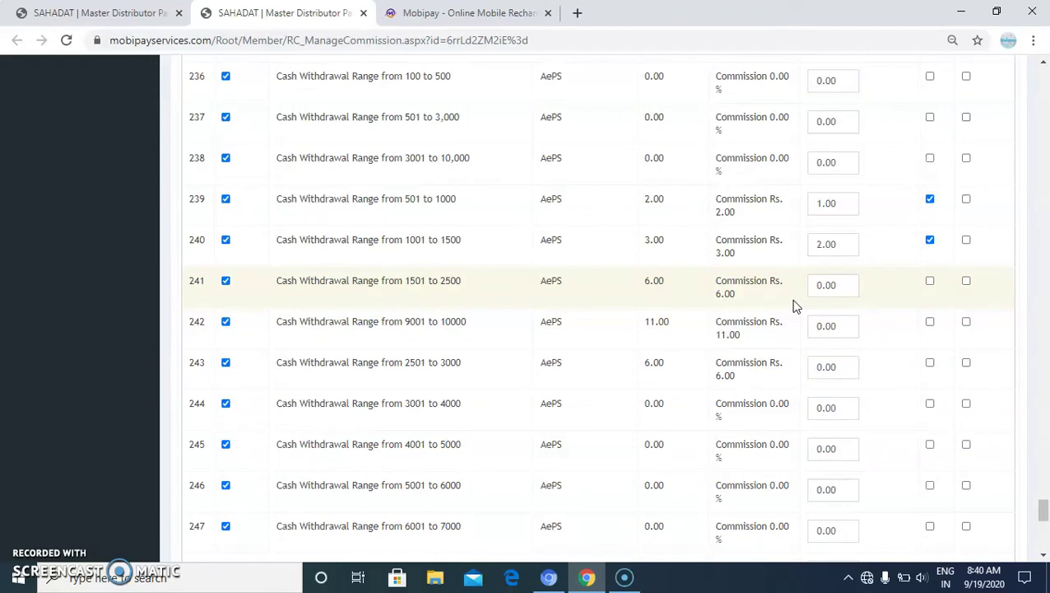
click(825, 286)
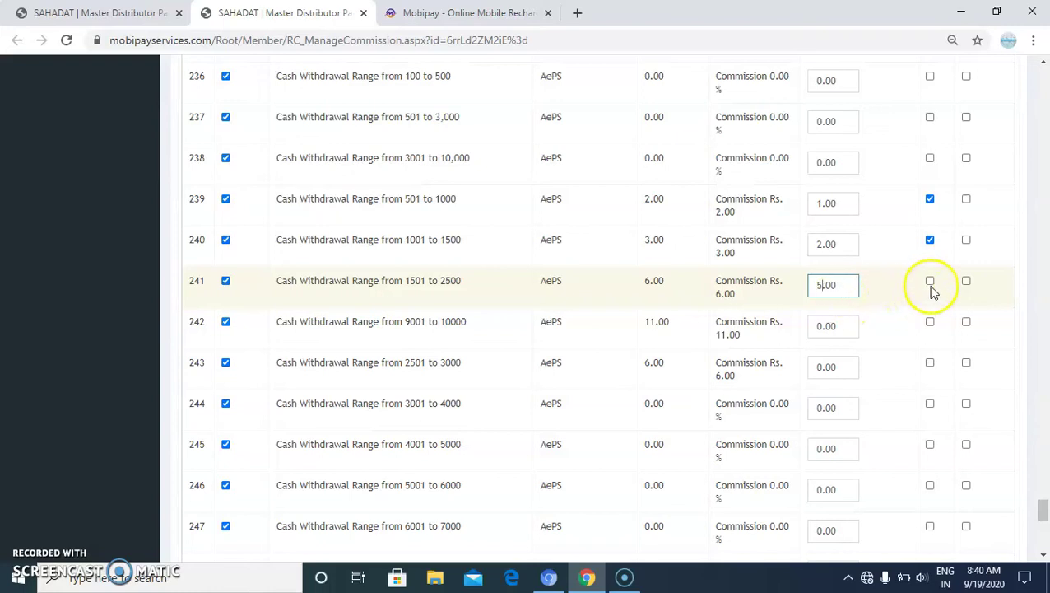
click(821, 326)
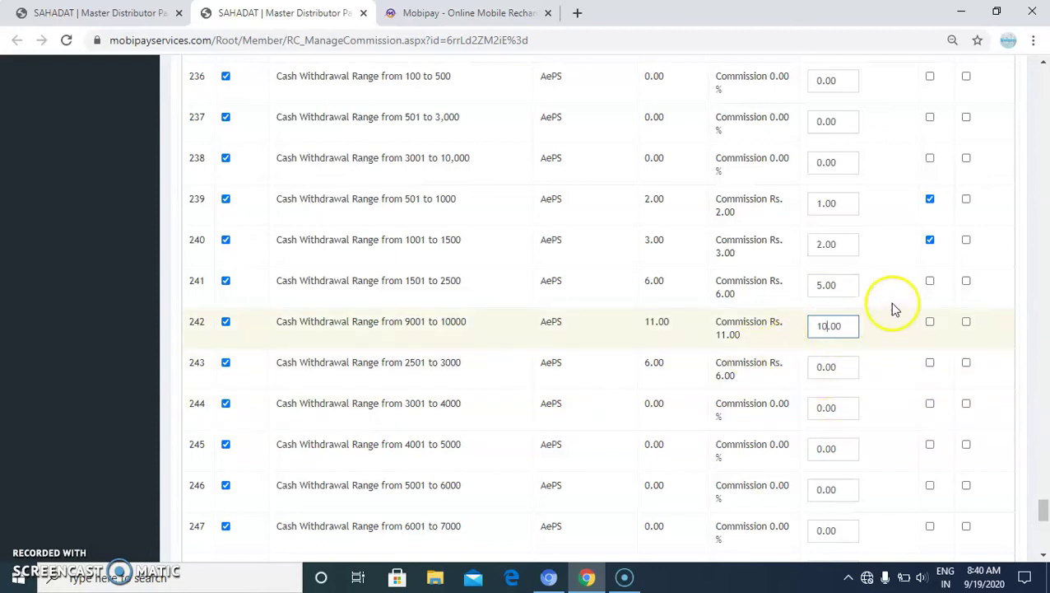
click(928, 284)
click(930, 323)
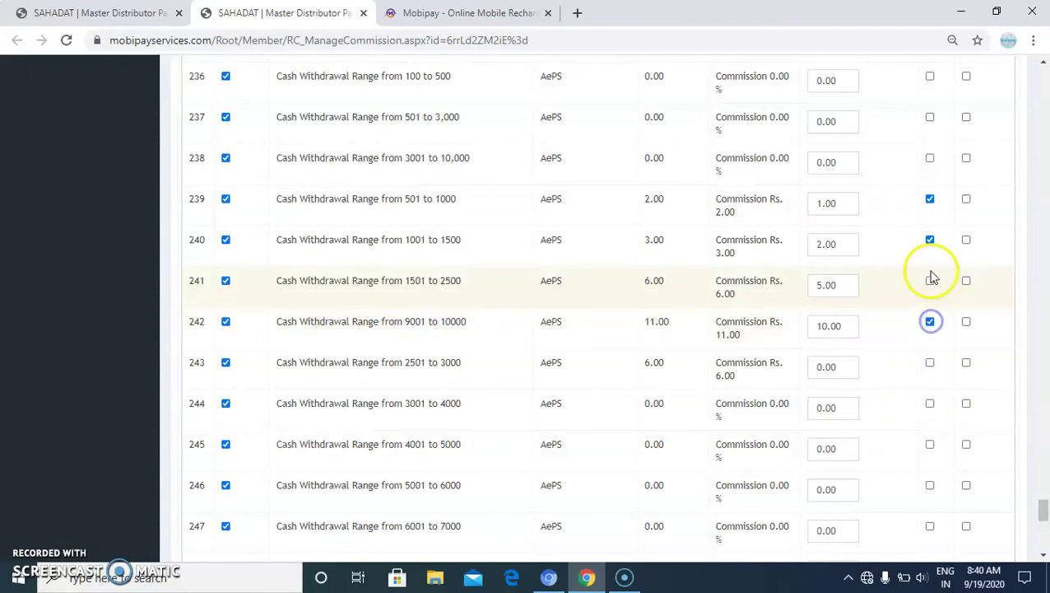
Enter the transaction password below the operator list and verify RT Package's commission settings
scroll(762, 364, down, 3)
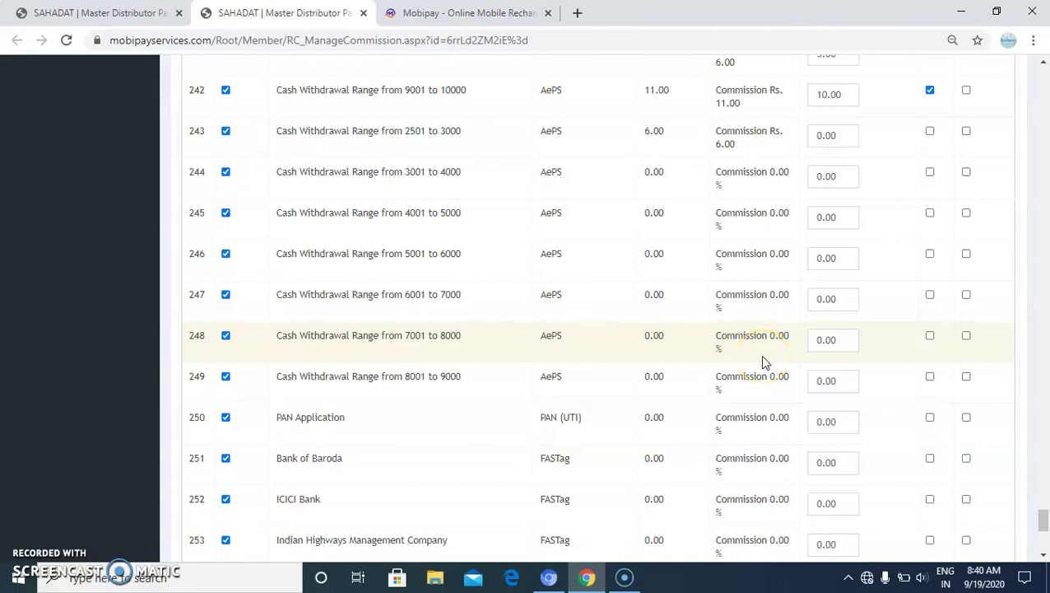
scroll(762, 360, down, 5)
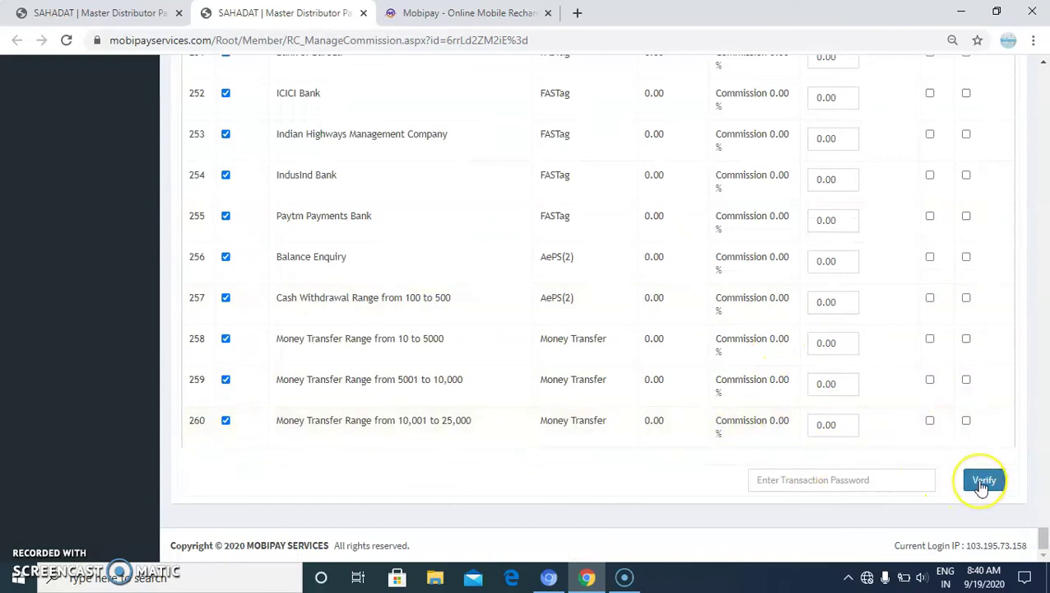
click(903, 481)
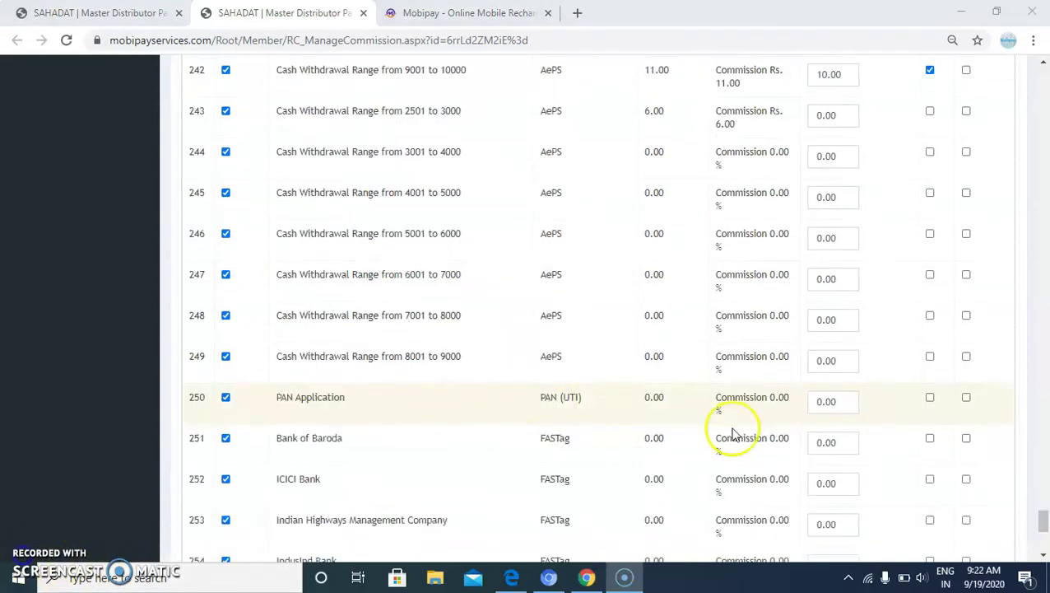
scroll(732, 434, down, 5)
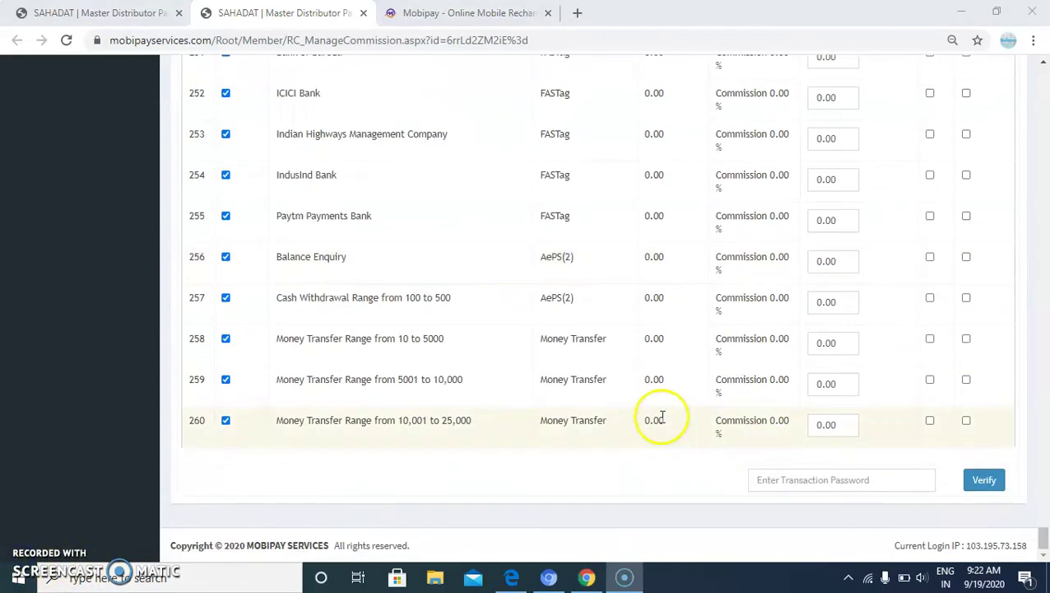
click(785, 481)
right_click(819, 480)
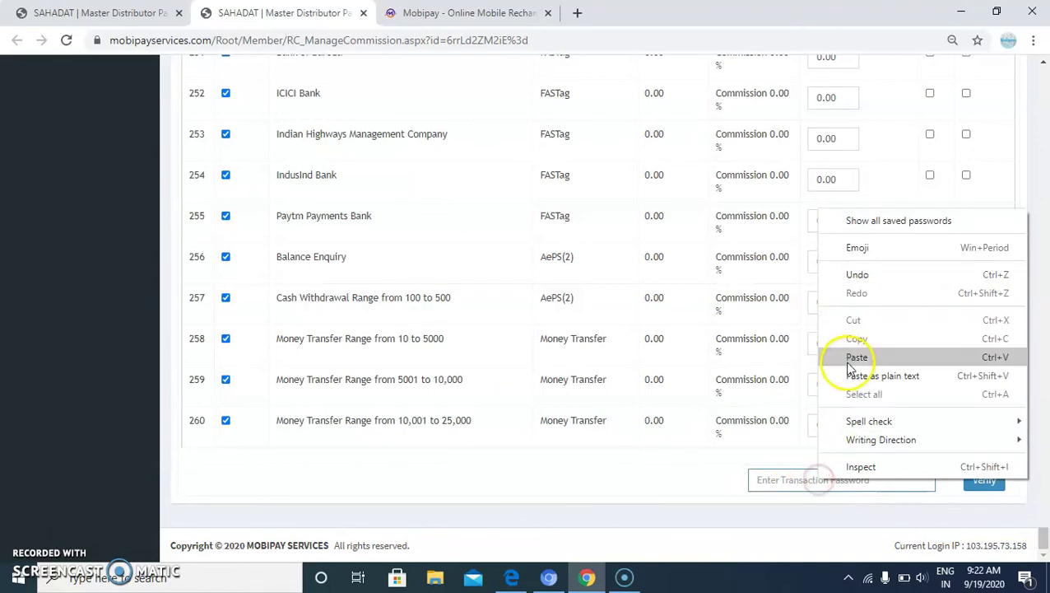
click(856, 357)
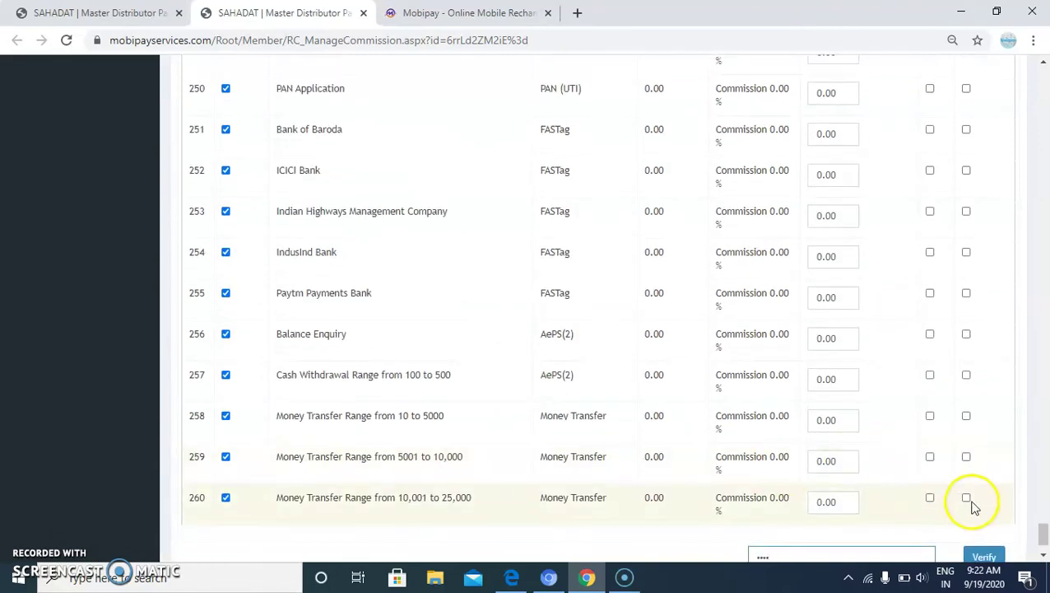
click(976, 487)
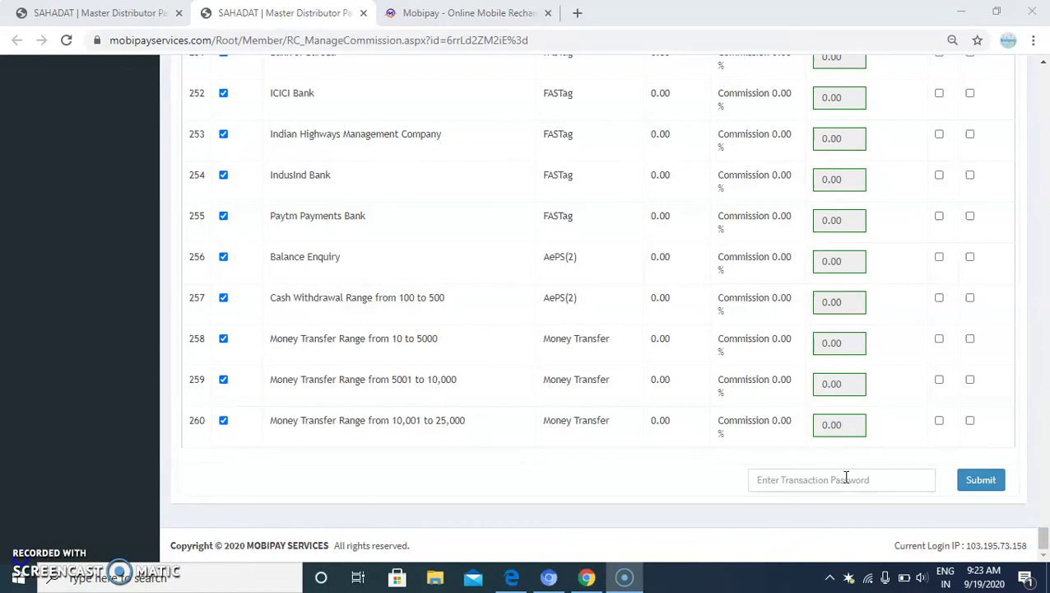
Enter the transaction password again, submit the verified commission settings and acknowledge the update message
right_click(780, 477)
click(836, 353)
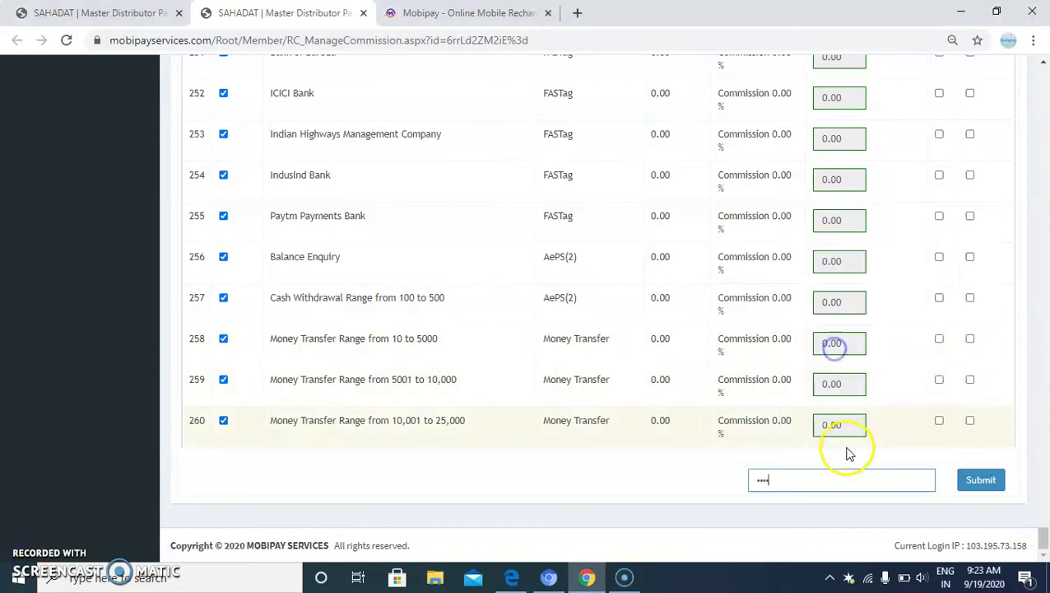
click(978, 482)
scroll(938, 465, up, 3)
click(930, 459)
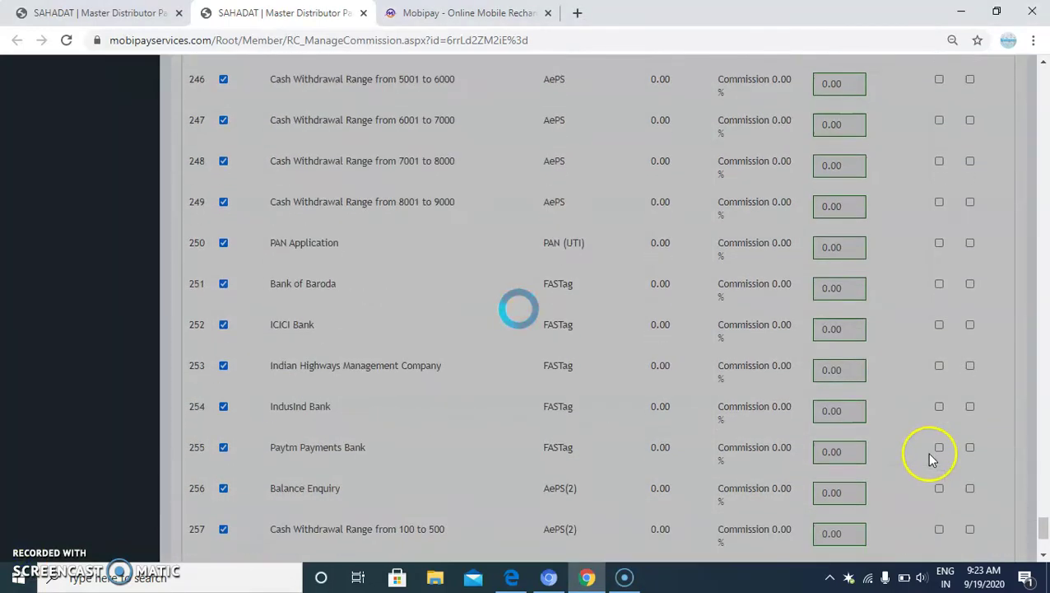
scroll(795, 347, up, 8)
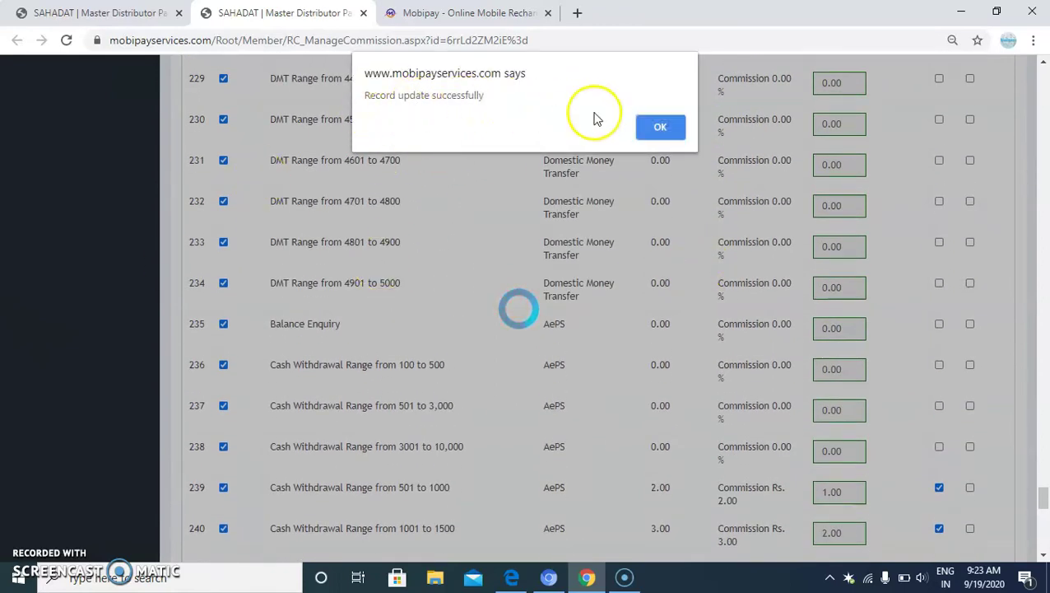
click(652, 126)
scroll(679, 335, up, 10)
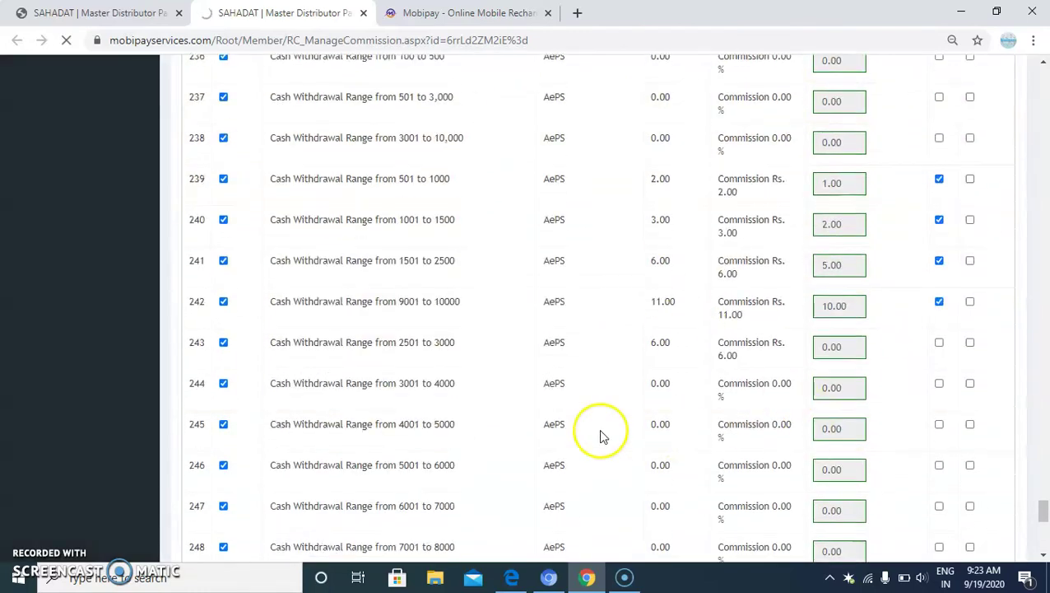
scroll(909, 77, up, 7)
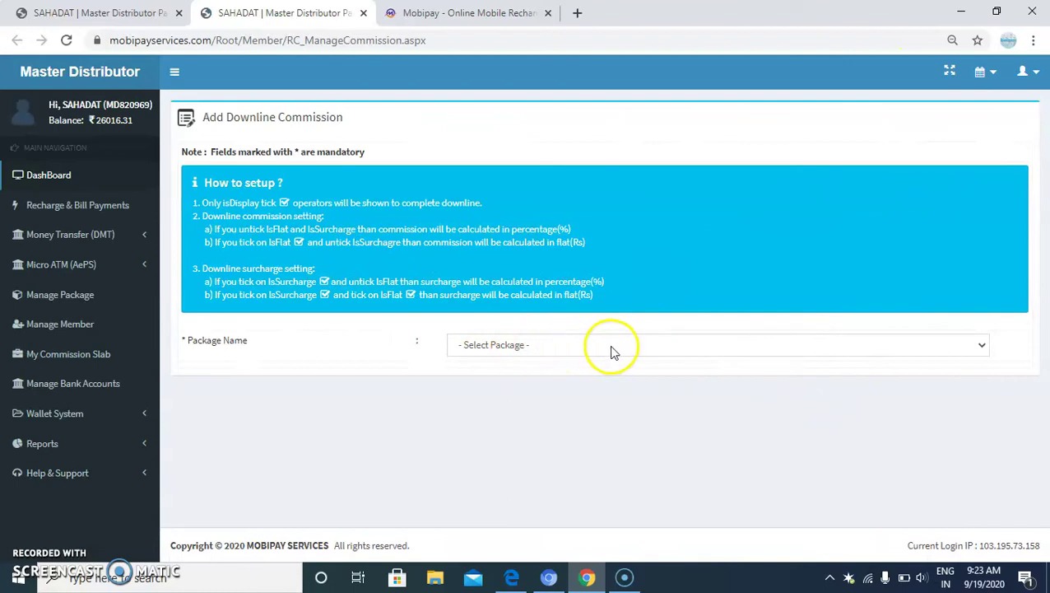
Select DT Package for the downline commission and set the Airtel mobile prepaid commission to 2.50
click(787, 341)
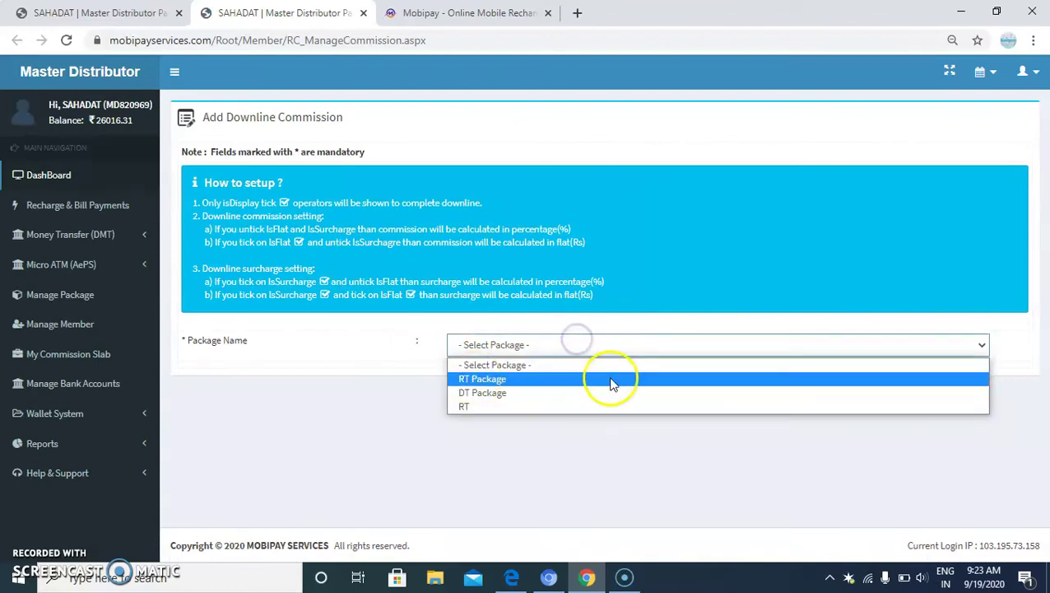
click(510, 393)
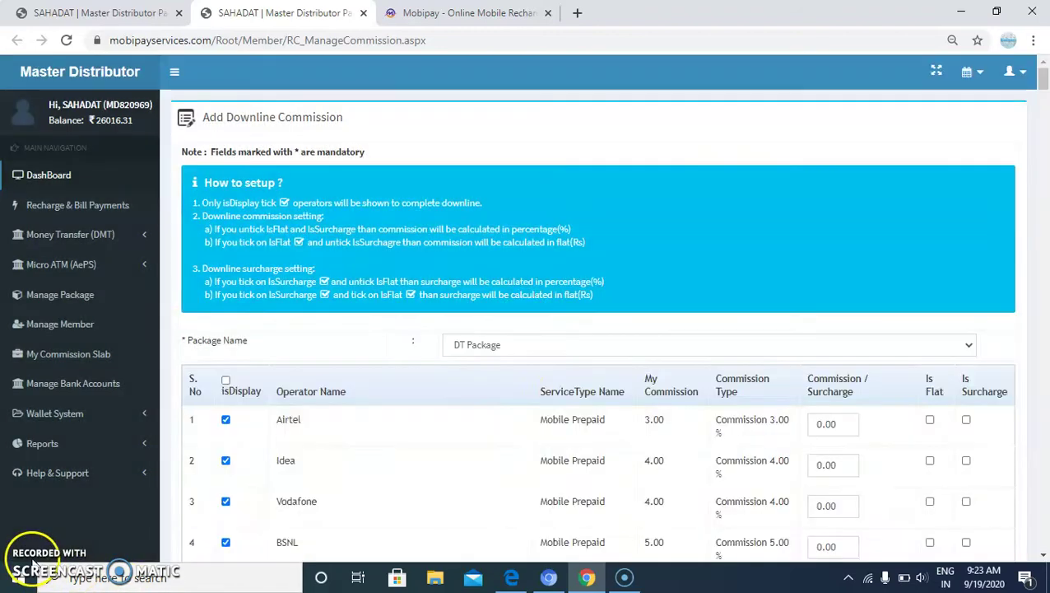
scroll(708, 353, down, 1)
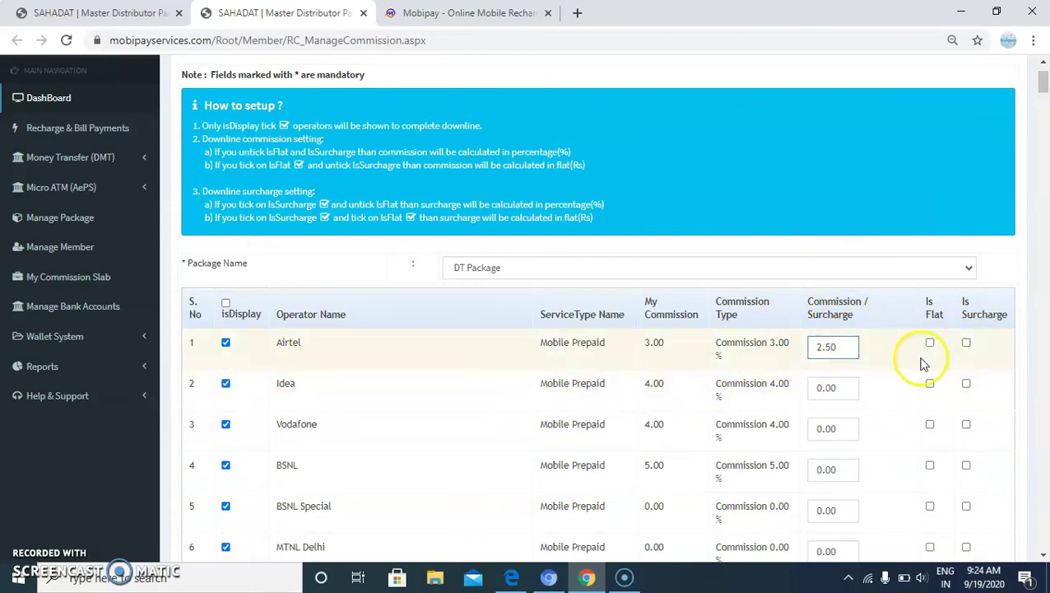
Set the ACT Fibernet broadband commission to 3.50 and mark it as flat
scroll(740, 387, down, 1)
scroll(823, 378, down, 7)
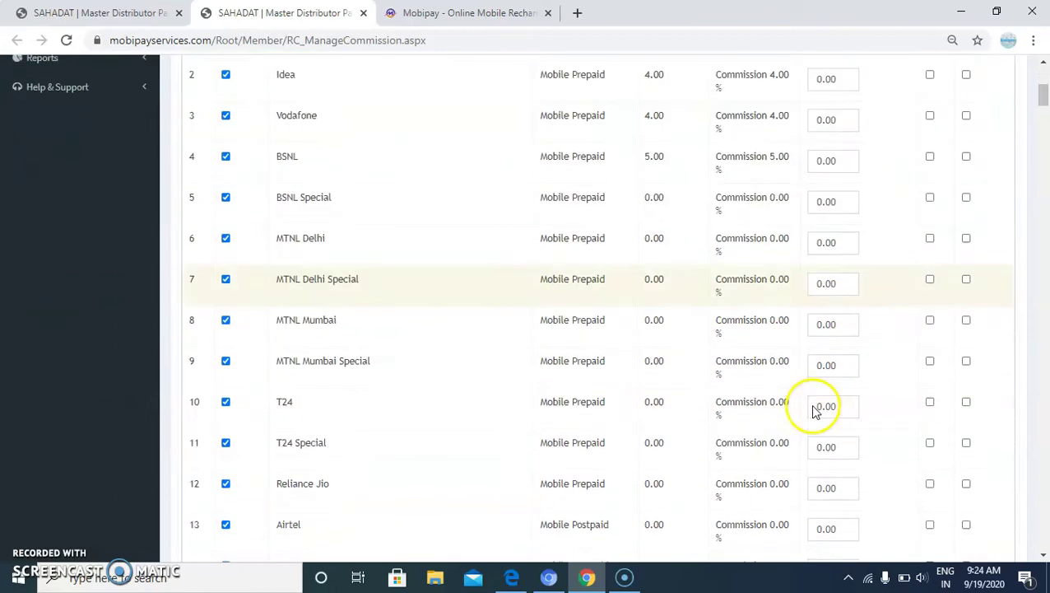
scroll(781, 409, down, 20)
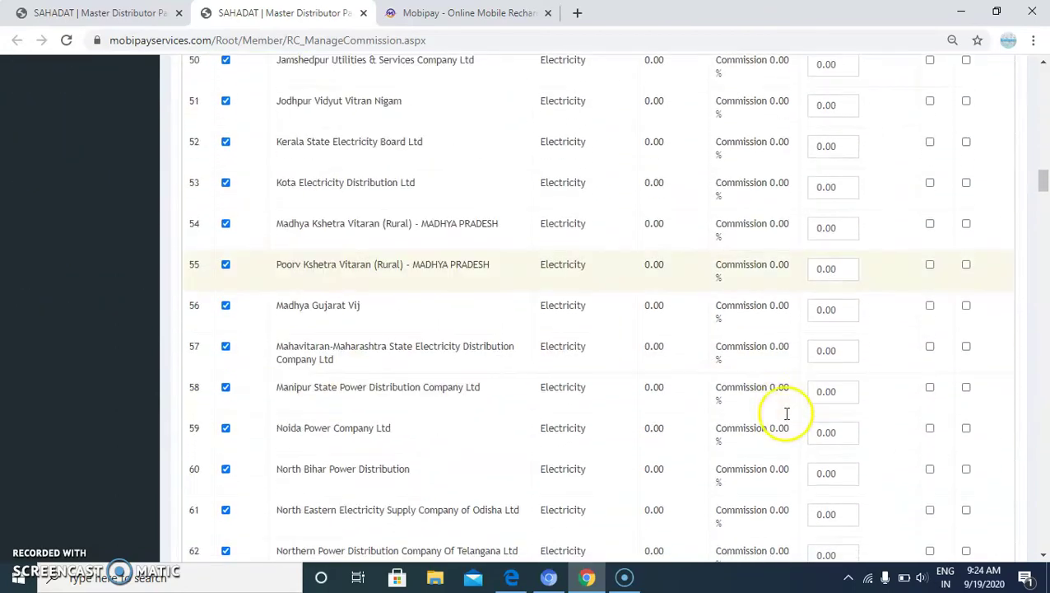
scroll(823, 382, down, 20)
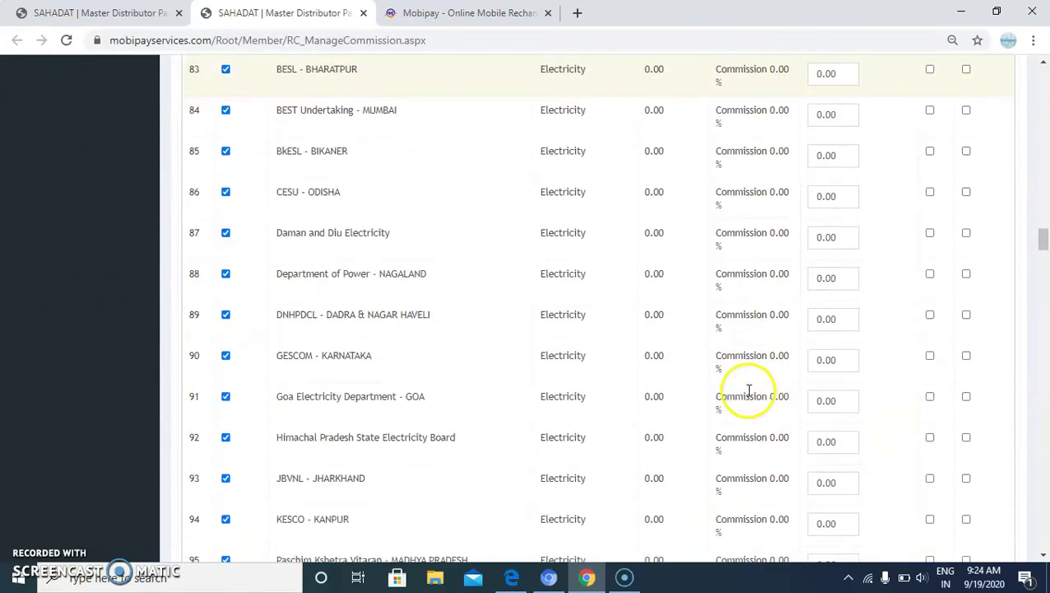
scroll(790, 370, down, 4)
scroll(737, 381, down, 17)
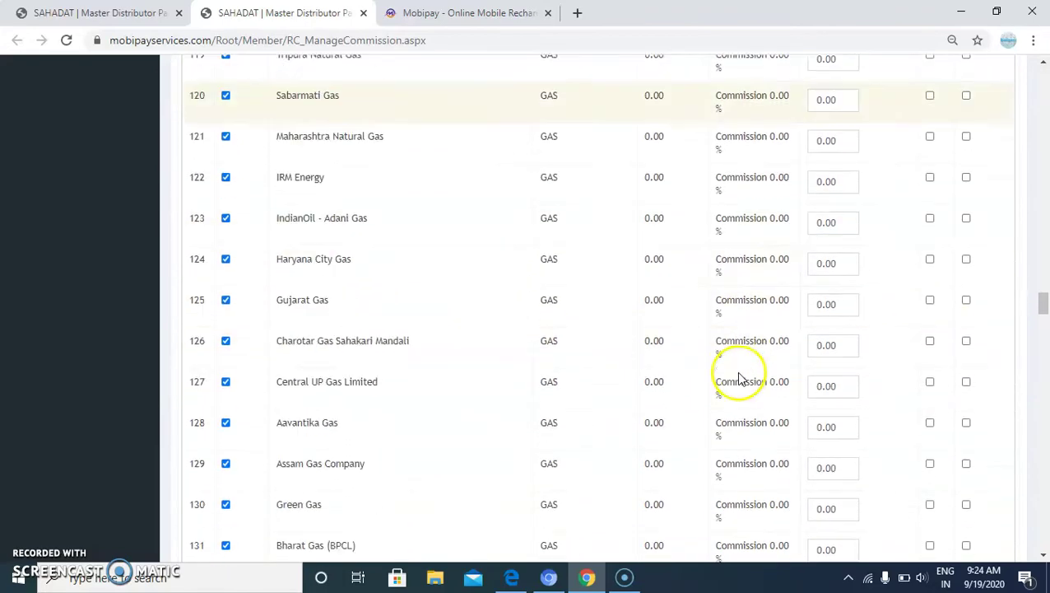
scroll(725, 374, down, 15)
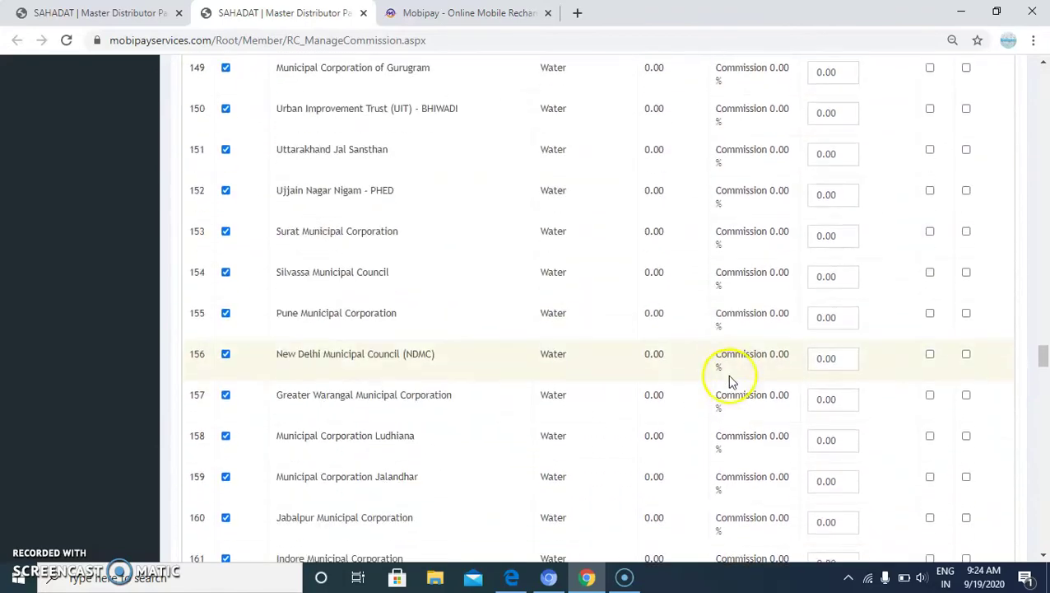
scroll(730, 336, up, 1)
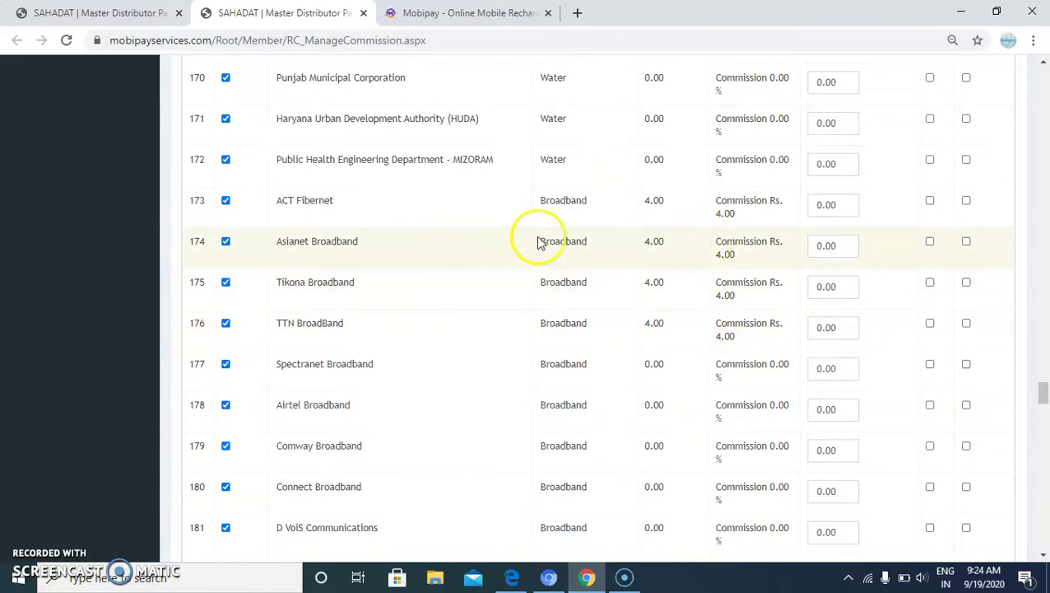
click(821, 203)
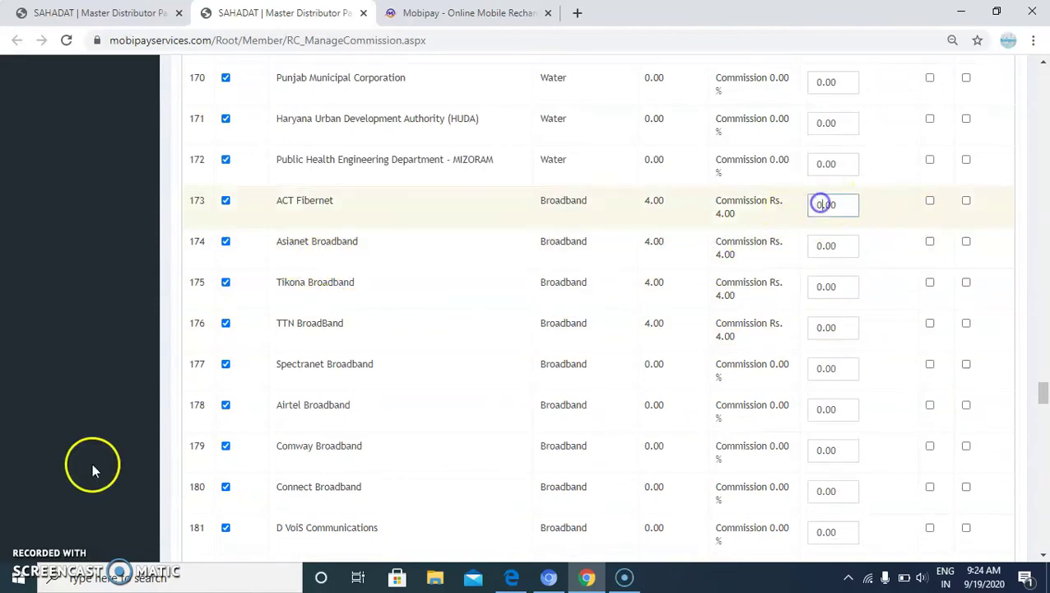
scroll(553, 299, up, 1)
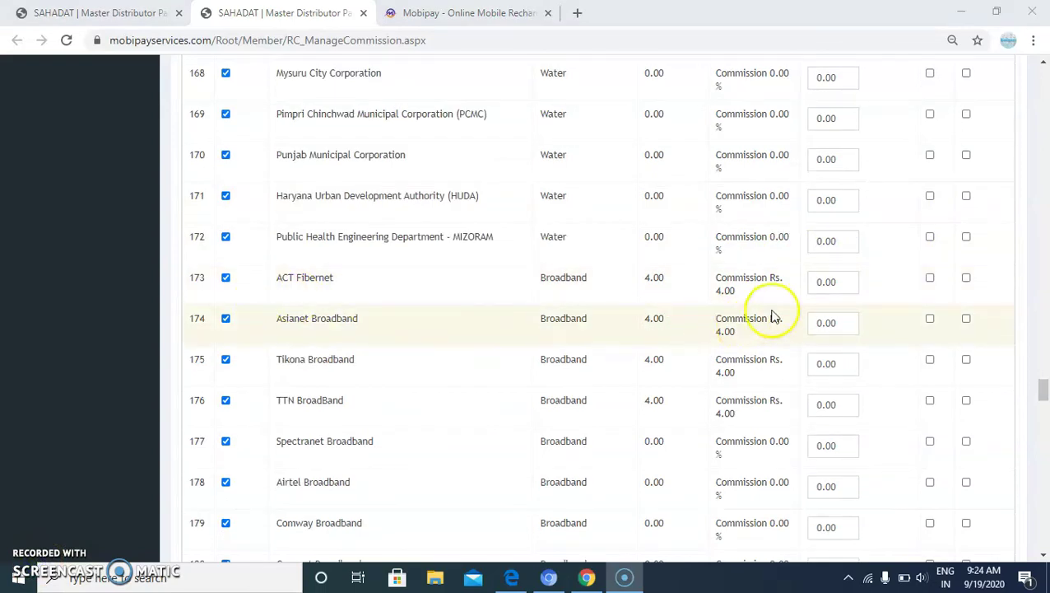
click(824, 283)
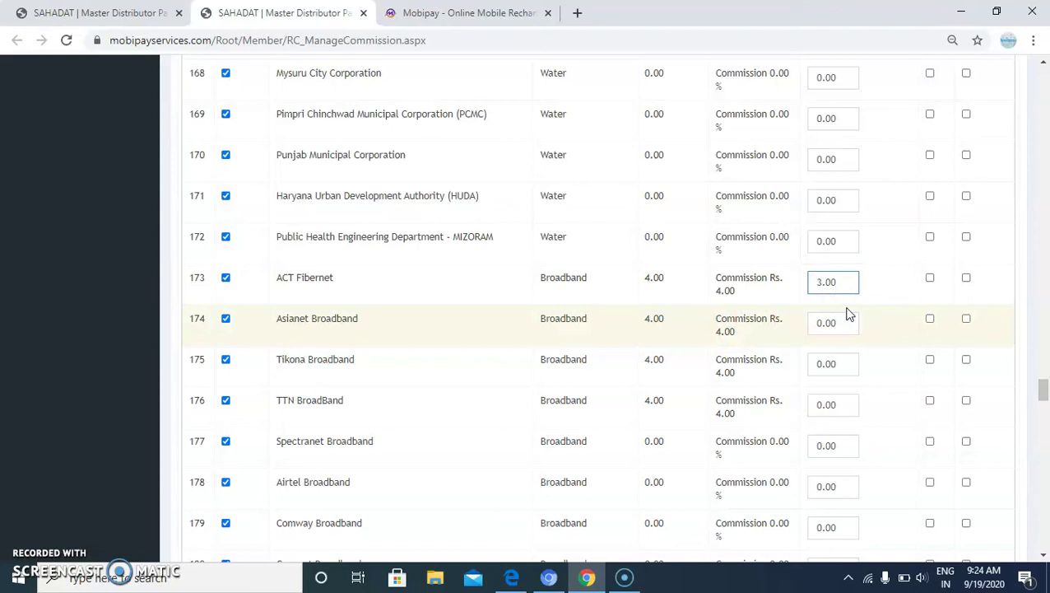
double_click(829, 282)
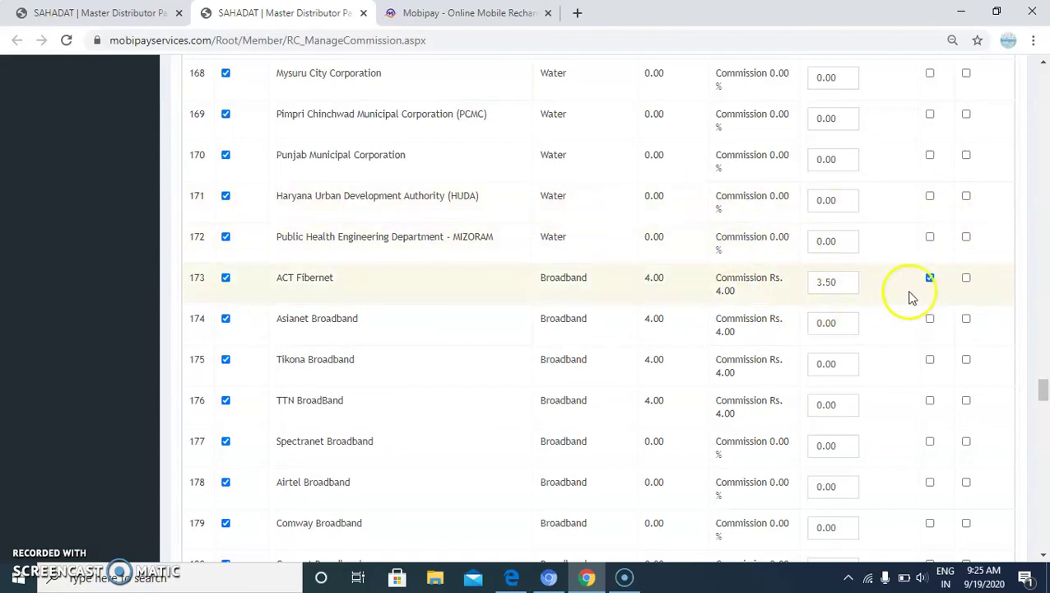
Copy ACT Fibernet's 3.50 commission value to Asianet Broadband
drag(839, 284, 790, 284)
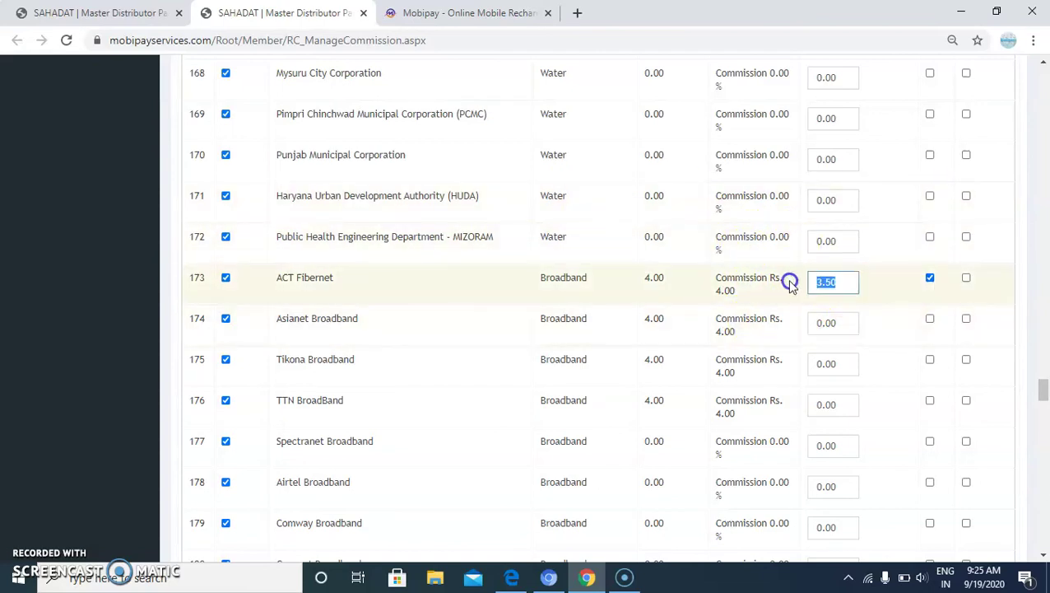
right_click(829, 286)
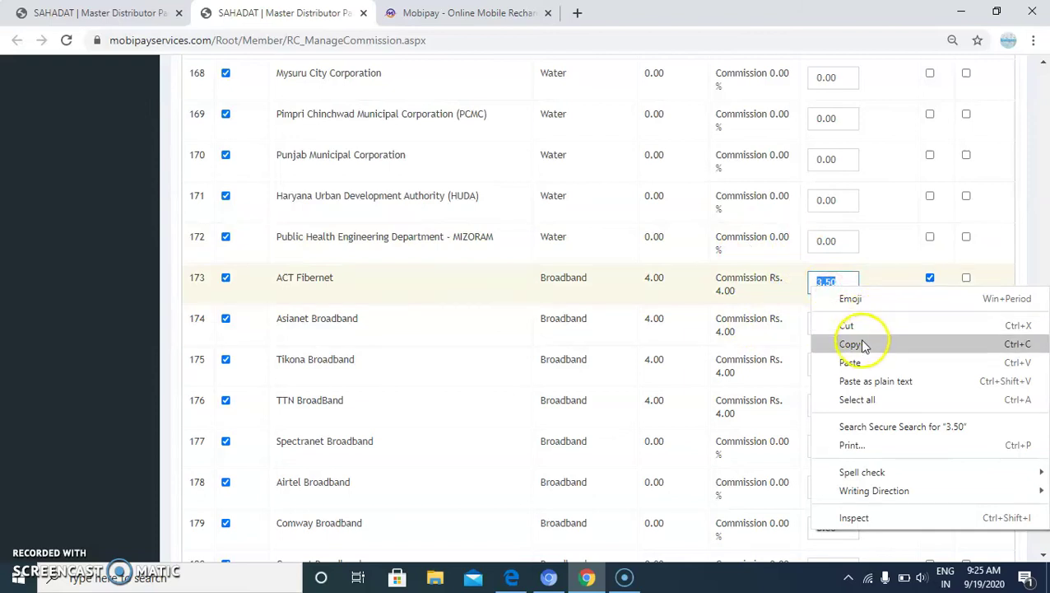
click(862, 343)
click(823, 328)
drag(822, 328, 804, 330)
right_click(832, 327)
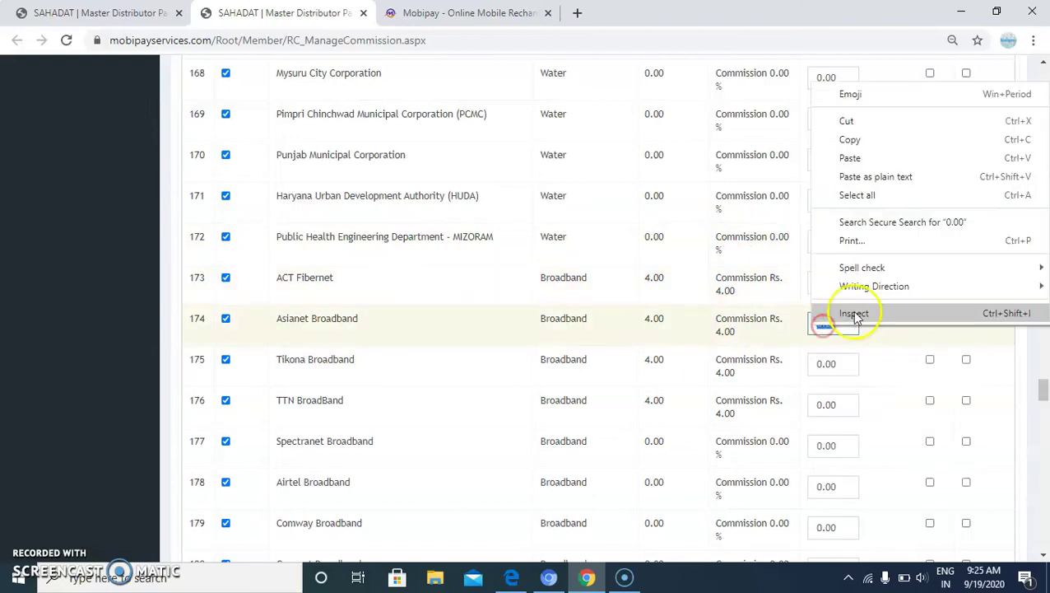
click(874, 94)
Copy the row's own Rs. 5.00 surcharge value into the downline surcharge for DMT Range from 10 to 100
scroll(856, 357, down, 6)
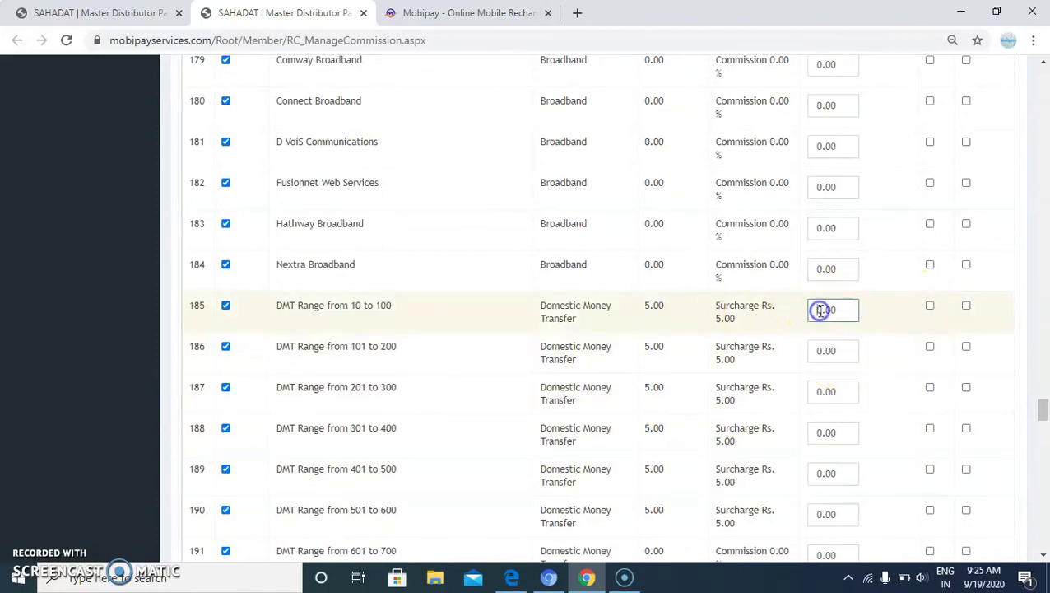
right_click(722, 317)
click(756, 326)
right_click(803, 309)
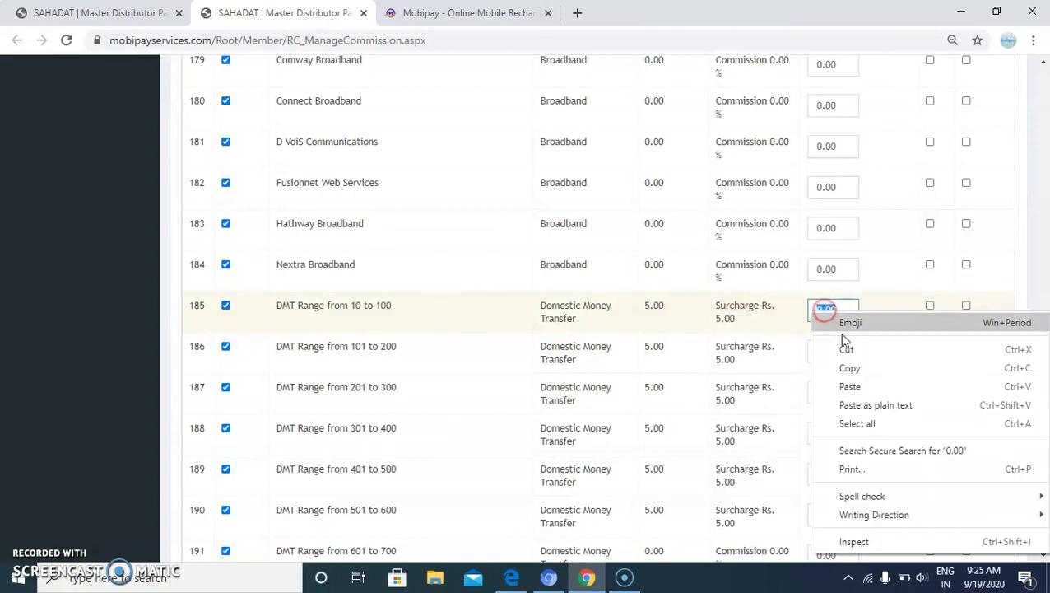
click(852, 372)
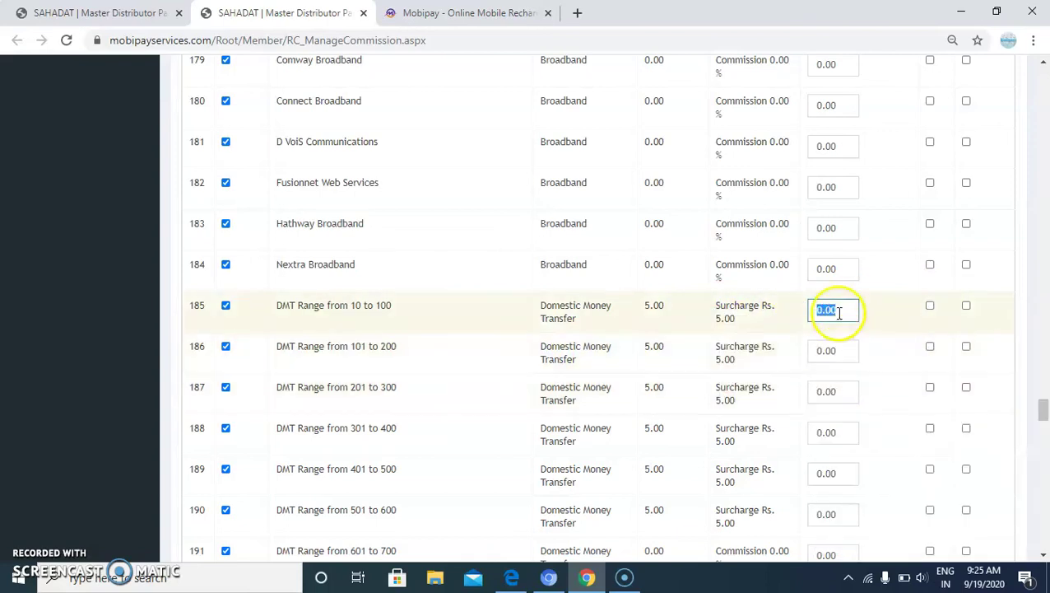
right_click(819, 311)
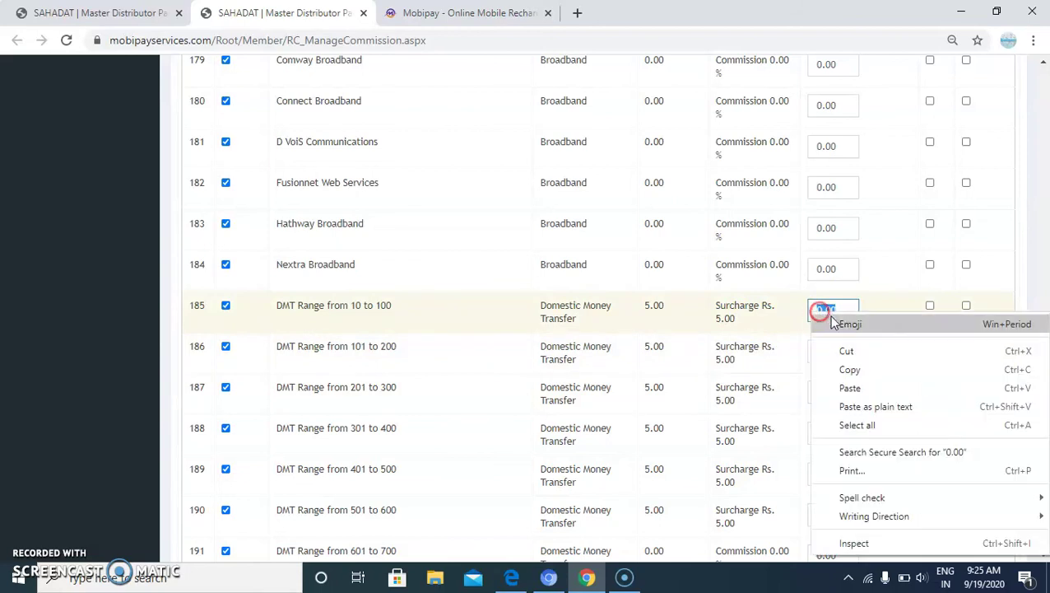
click(848, 392)
right_click(718, 318)
click(773, 332)
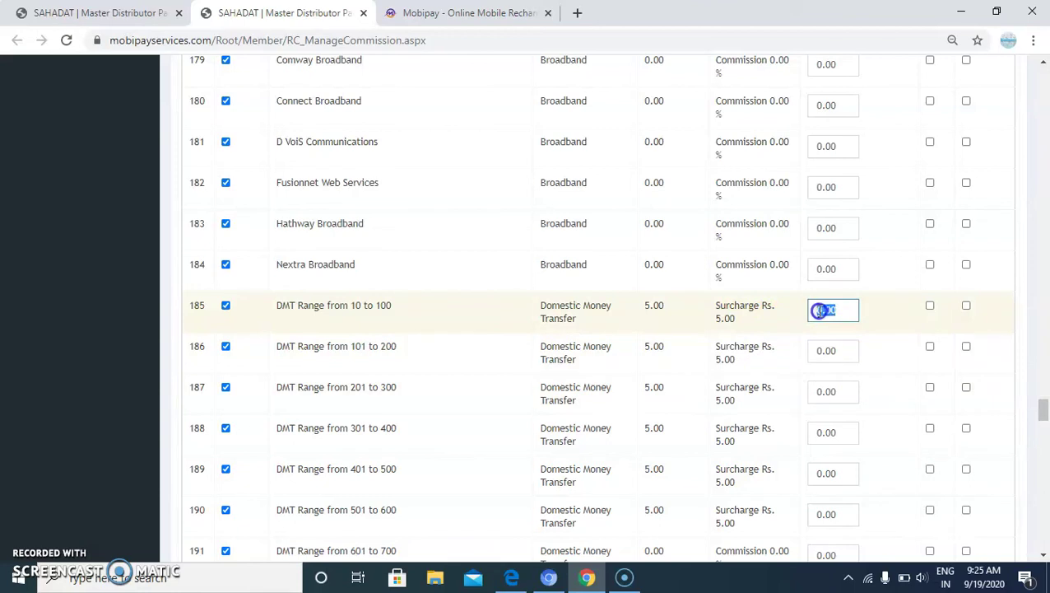
right_click(818, 310)
click(853, 382)
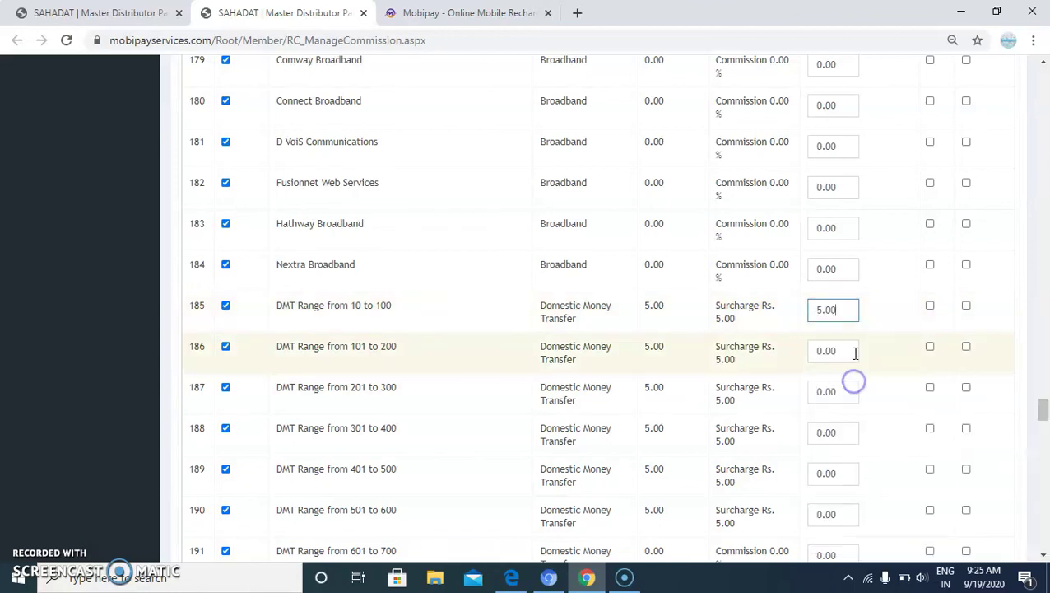
Set DMT Range from 101 to 200 to 5.00 as well and mark both DMT ranges as flat surcharges
right_click(823, 351)
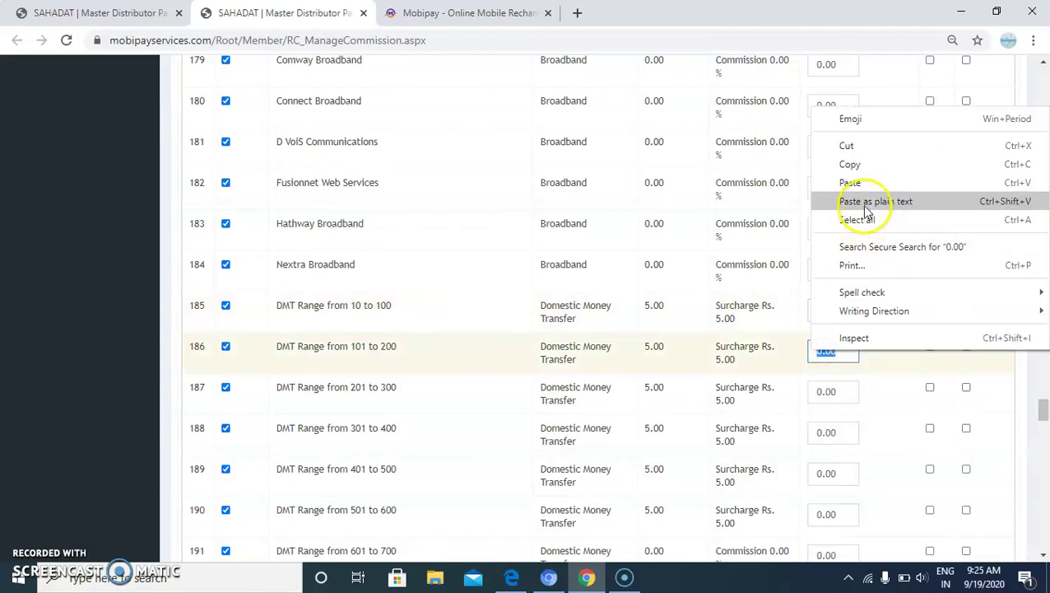
click(860, 185)
click(967, 307)
click(967, 347)
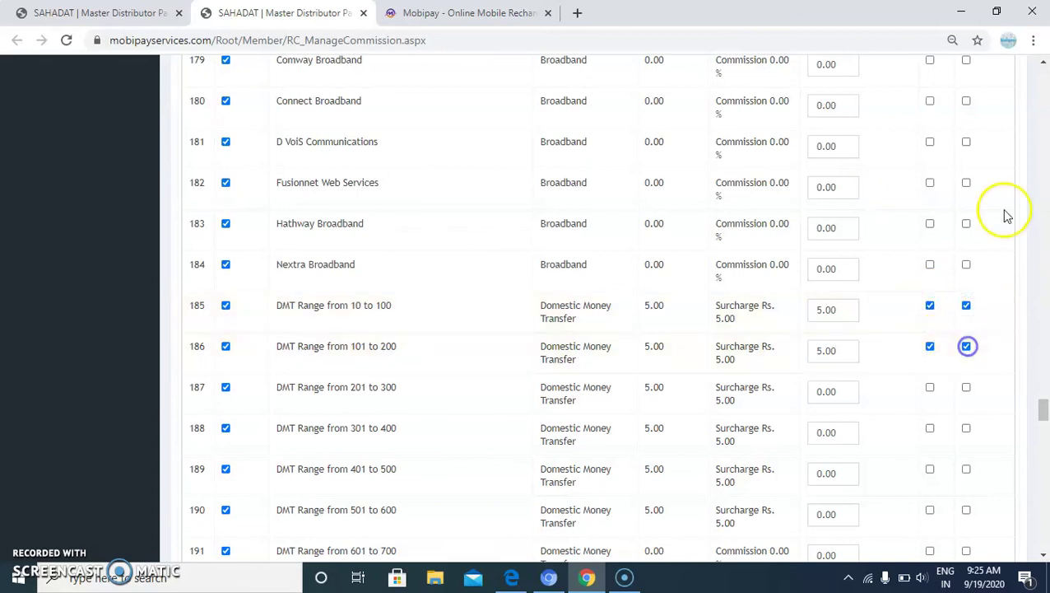
Set the AePS commission for Cash Withdrawal Range from 501 to 1000 to 1.50 and mark it as flat
scroll(973, 358, down, 15)
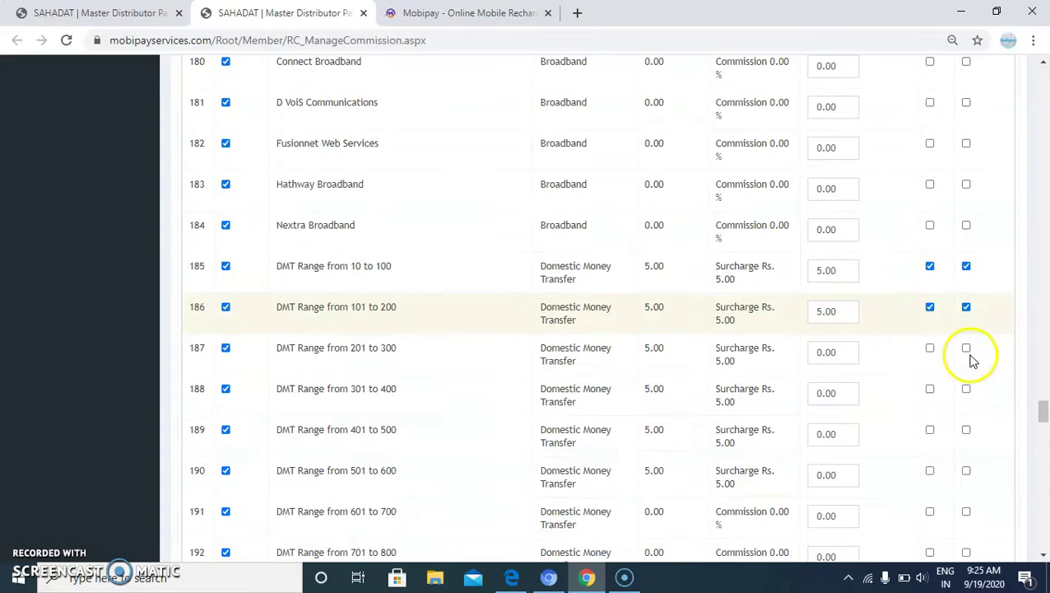
scroll(957, 447, down, 10)
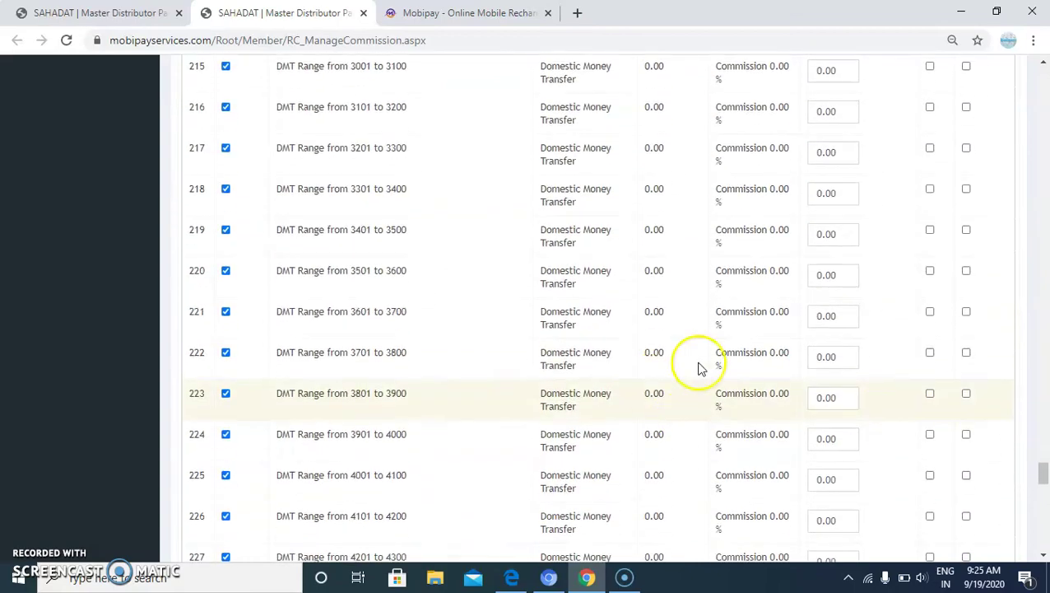
scroll(574, 349, down, 3)
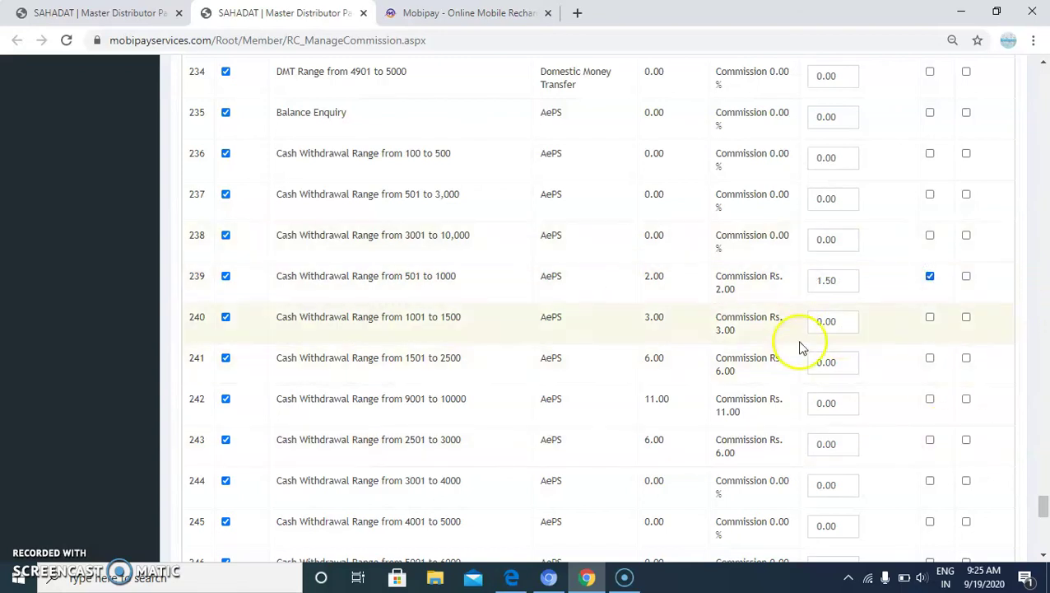
Review the AePS, DMT and other operator rows in DT Package's commission list
scroll(716, 403, down, 2)
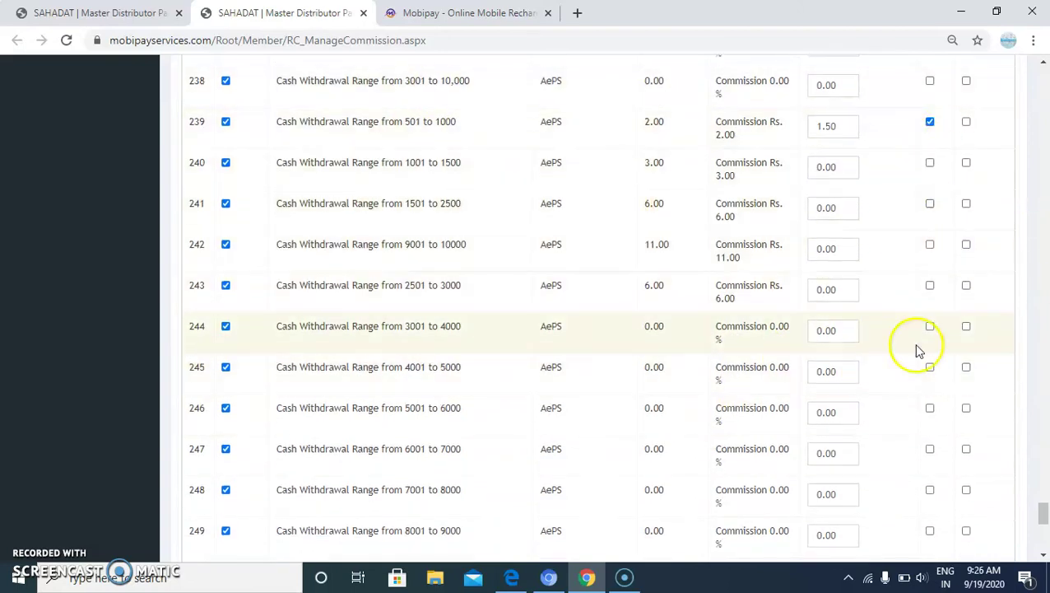
scroll(937, 277, up, 1)
scroll(949, 200, up, 2)
scroll(949, 199, up, 7)
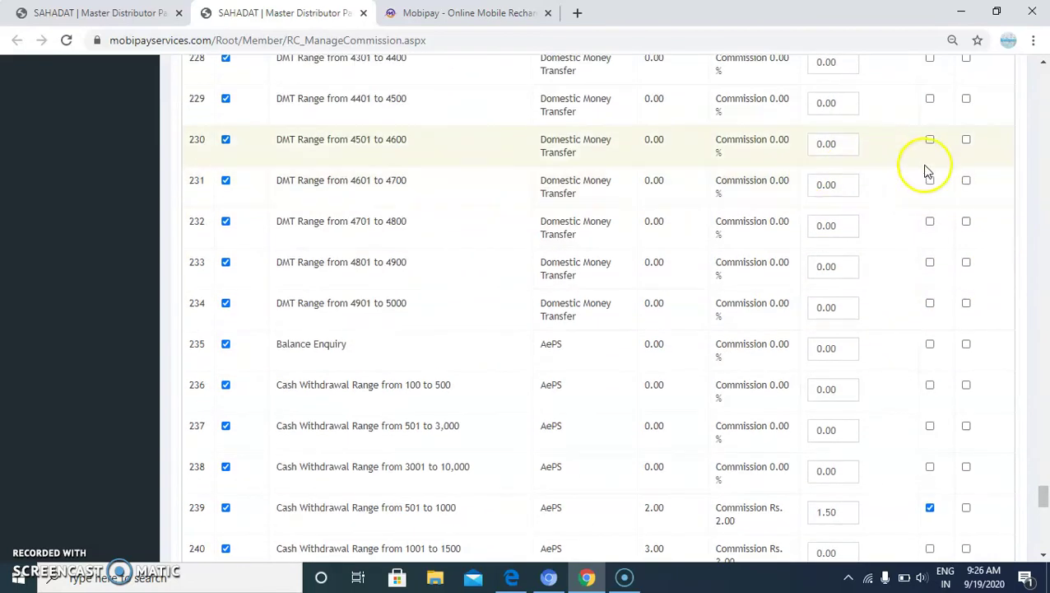
scroll(968, 157, up, 20)
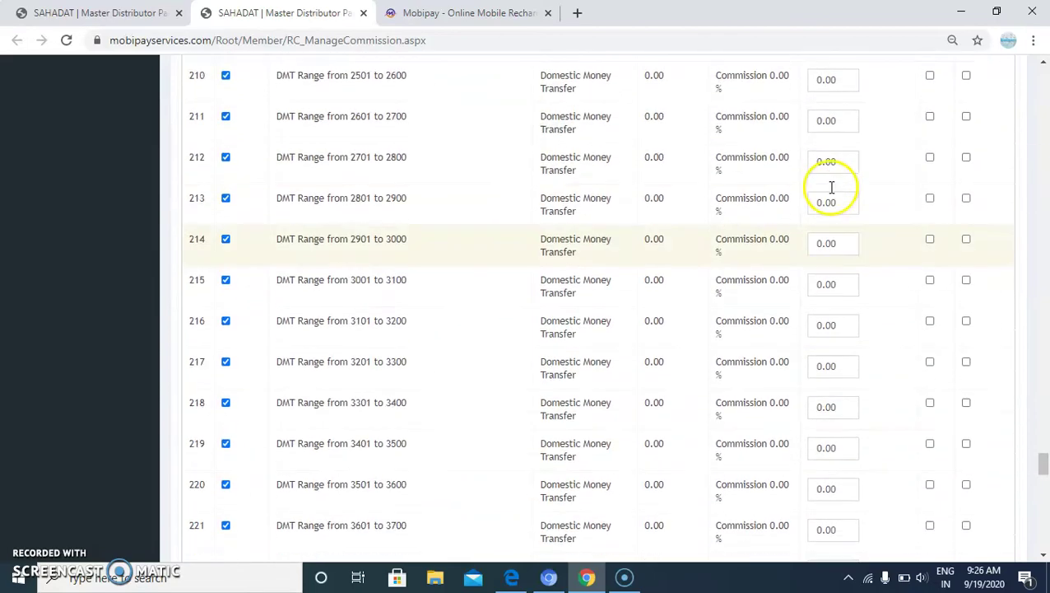
scroll(819, 214, up, 18)
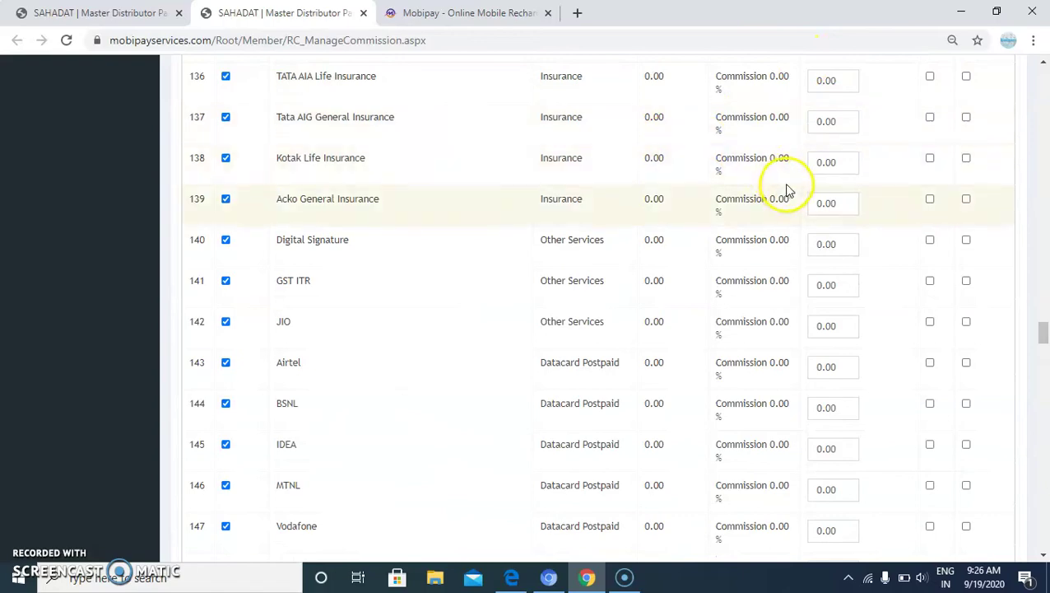
scroll(785, 187, up, 4)
scroll(831, 187, up, 8)
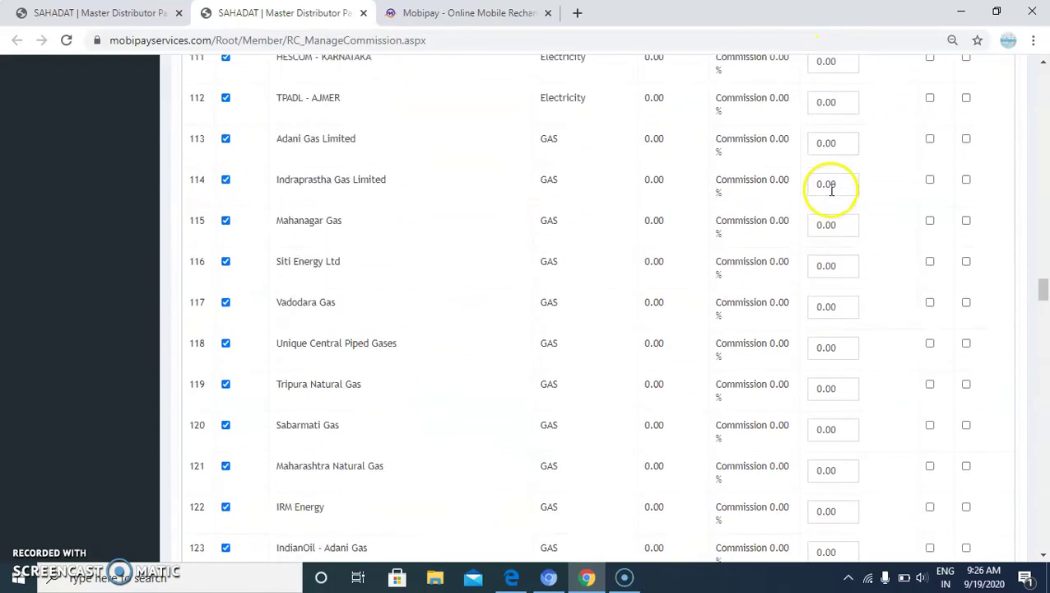
scroll(832, 188, down, 20)
scroll(957, 403, down, 20)
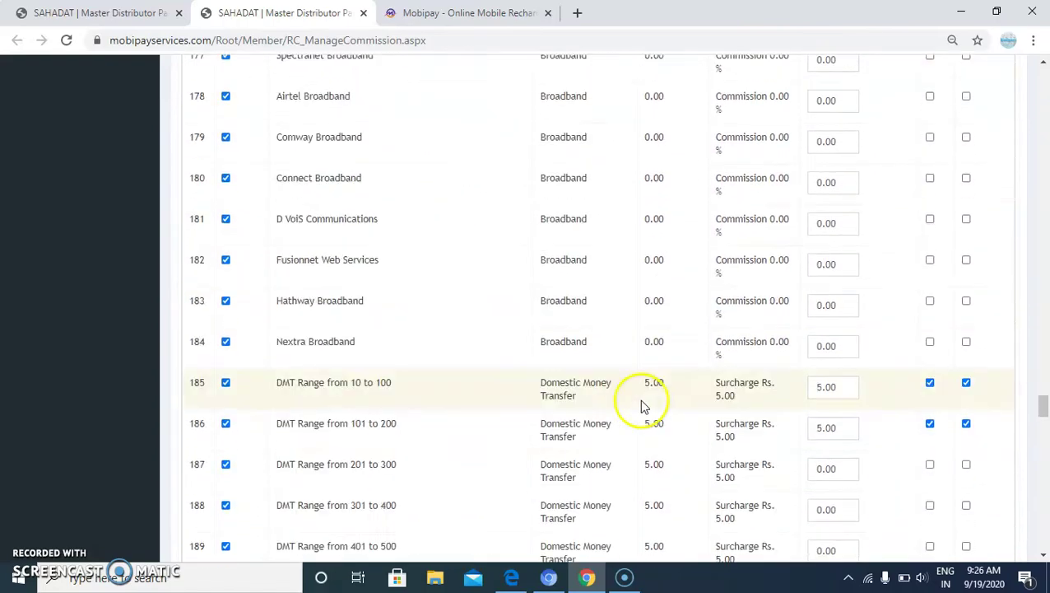
Try to verify DT Package's commission settings with the transaction password and dismiss the resulting message
scroll(840, 440, down, 10)
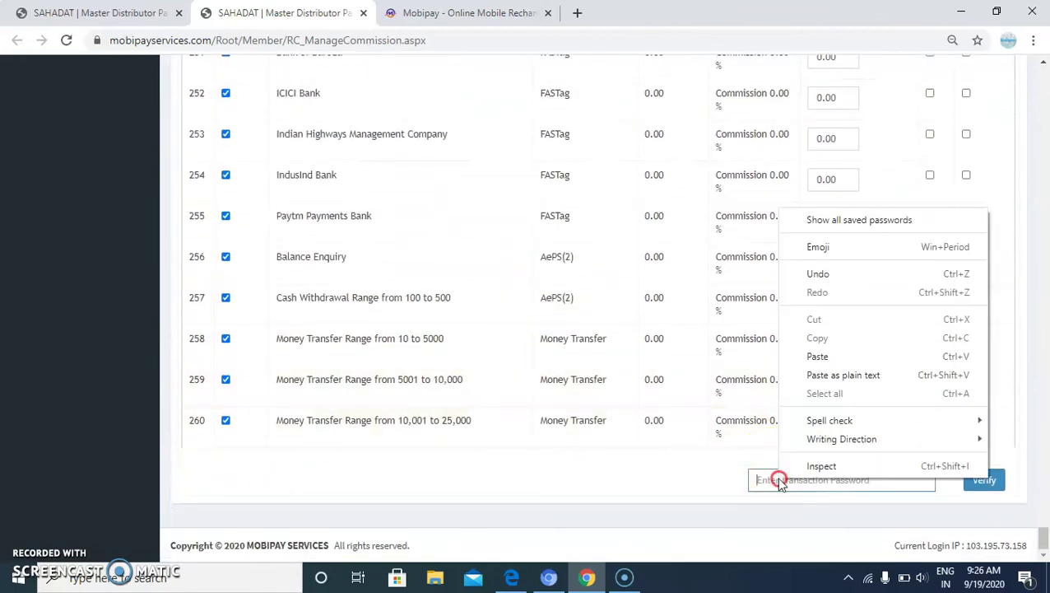
click(837, 362)
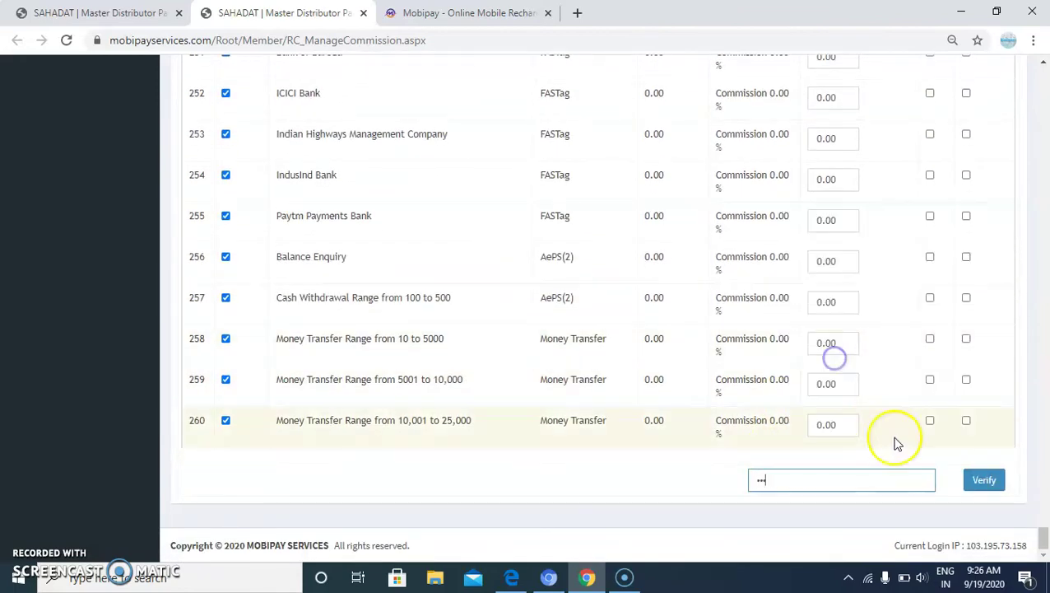
click(992, 482)
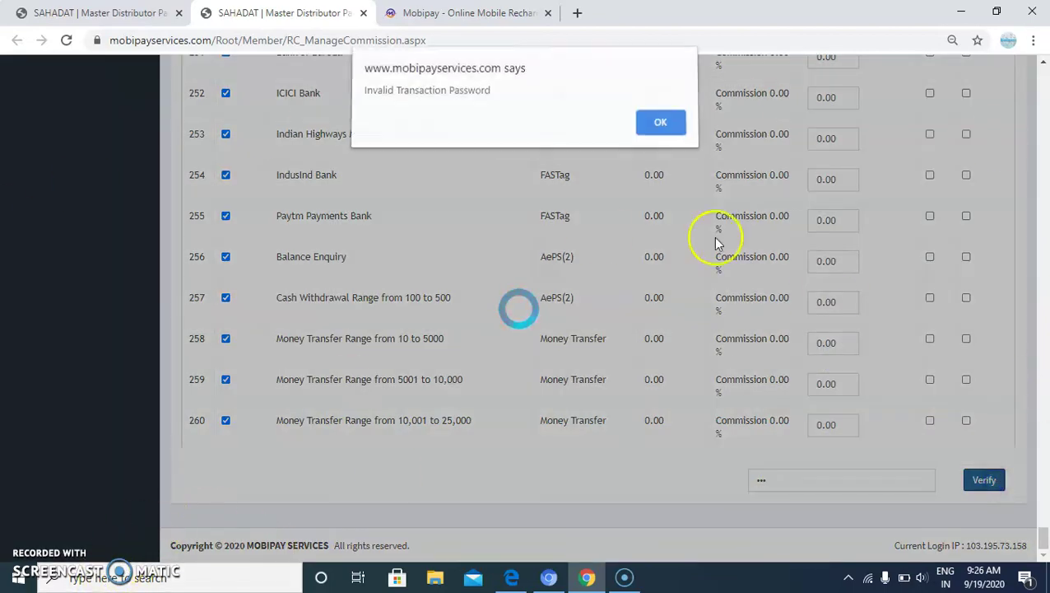
click(663, 129)
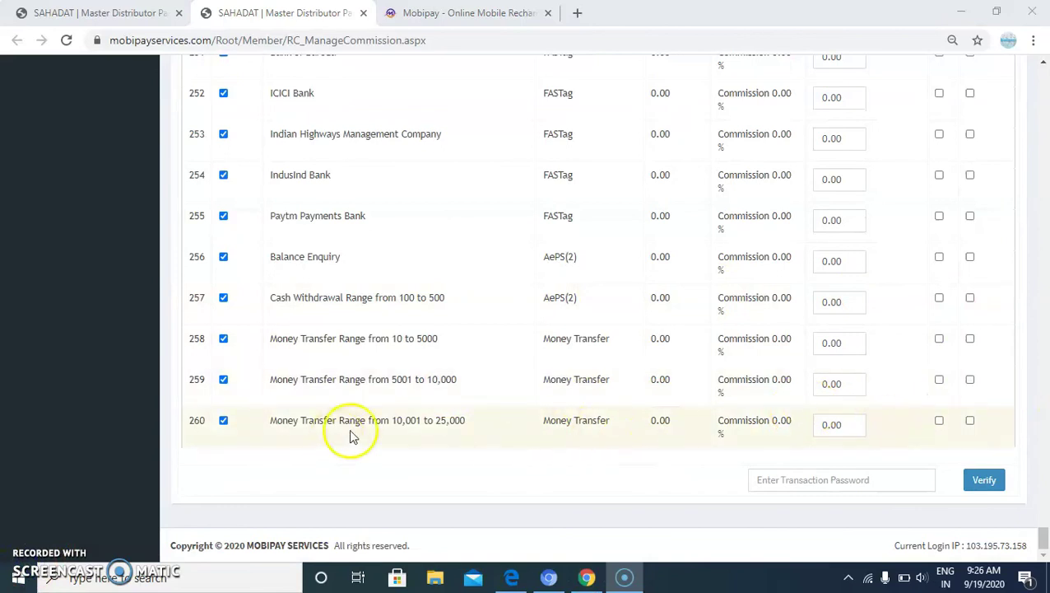
Look back through DT Package's commission and surcharge entries from the last operator row up to the package selection
scroll(888, 393, up, 20)
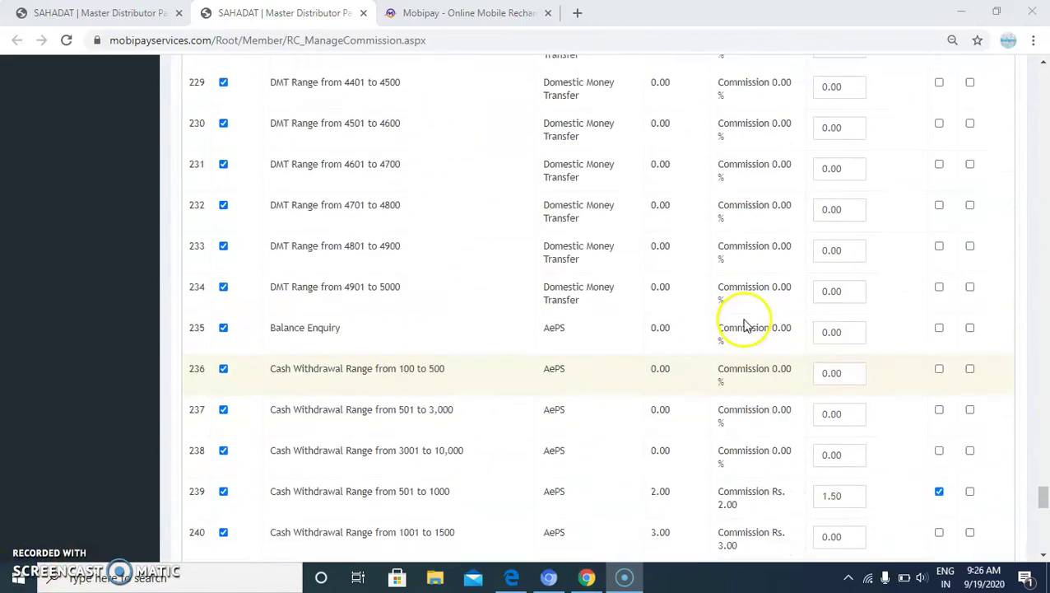
scroll(605, 247, up, 10)
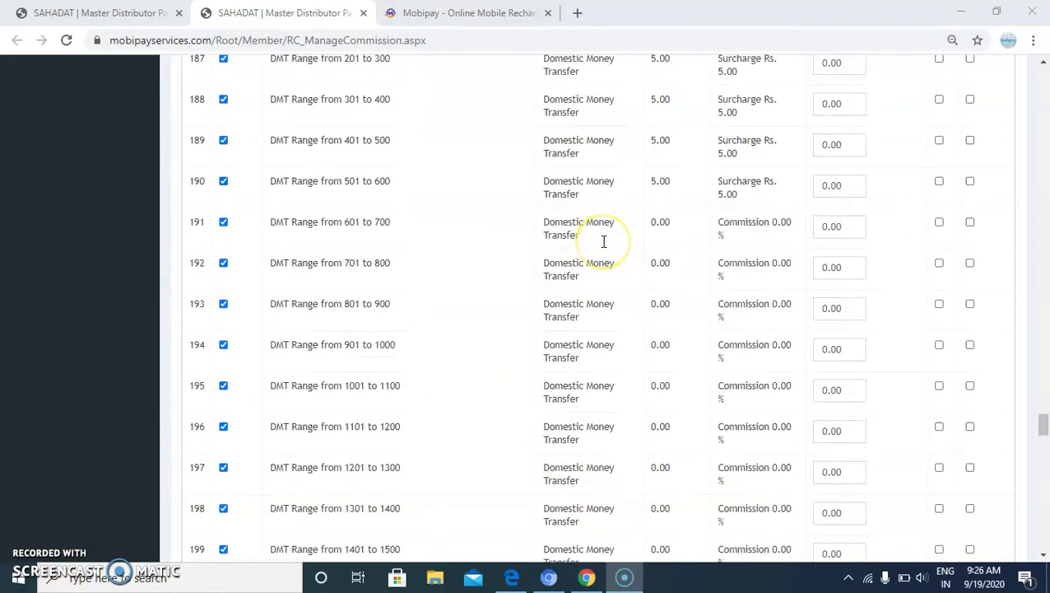
scroll(603, 241, up, 13)
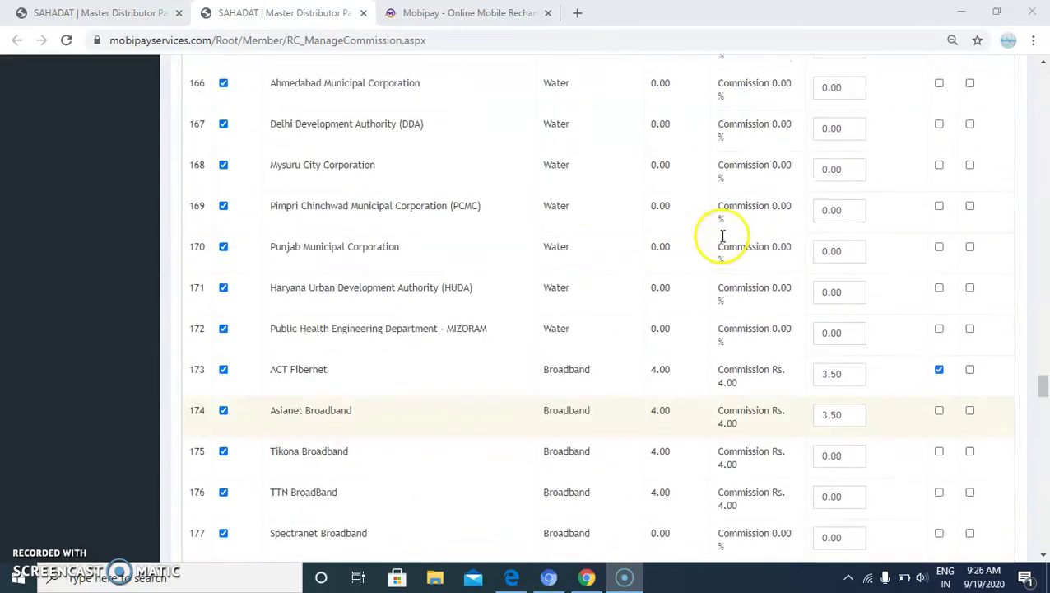
scroll(727, 233, up, 8)
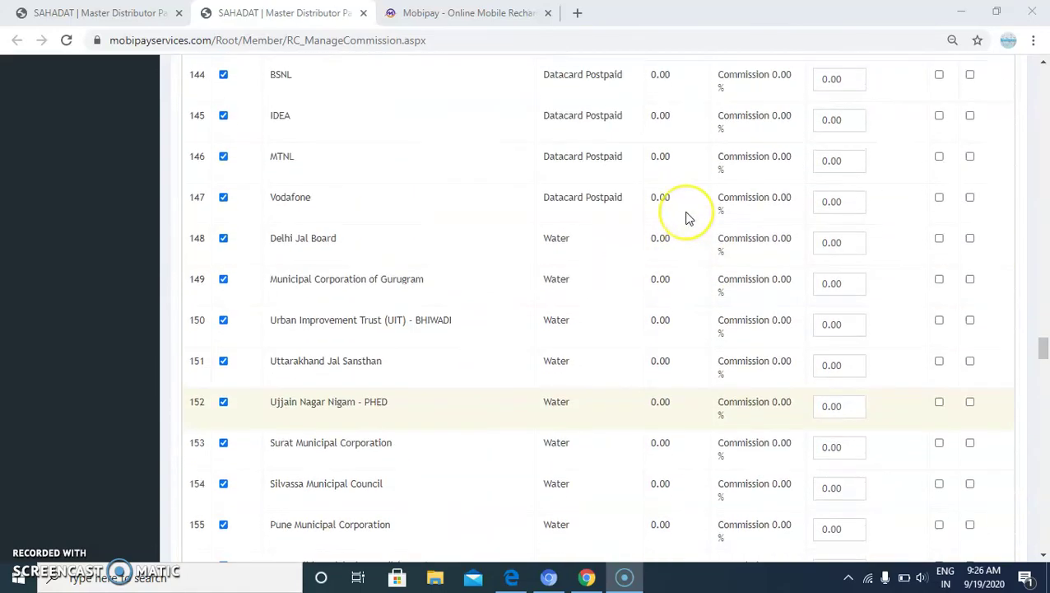
scroll(675, 215, up, 3)
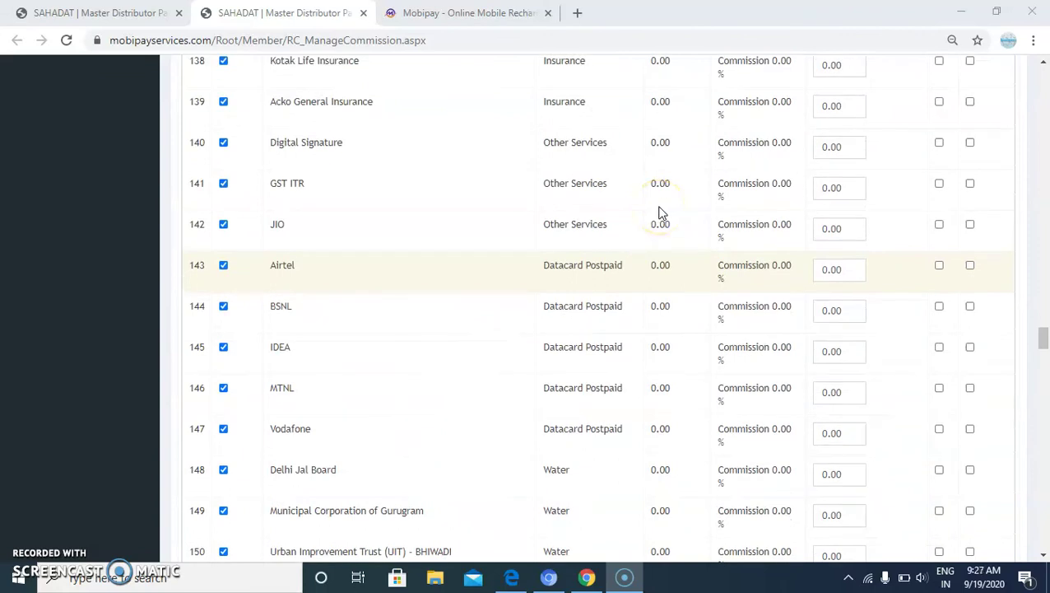
scroll(658, 214, up, 8)
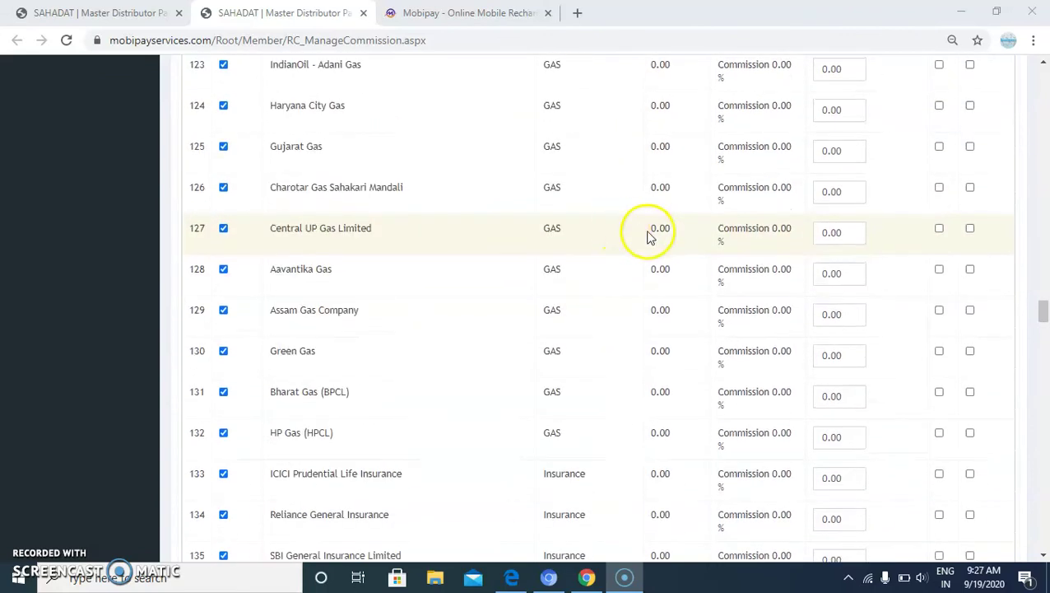
scroll(655, 239, up, 8)
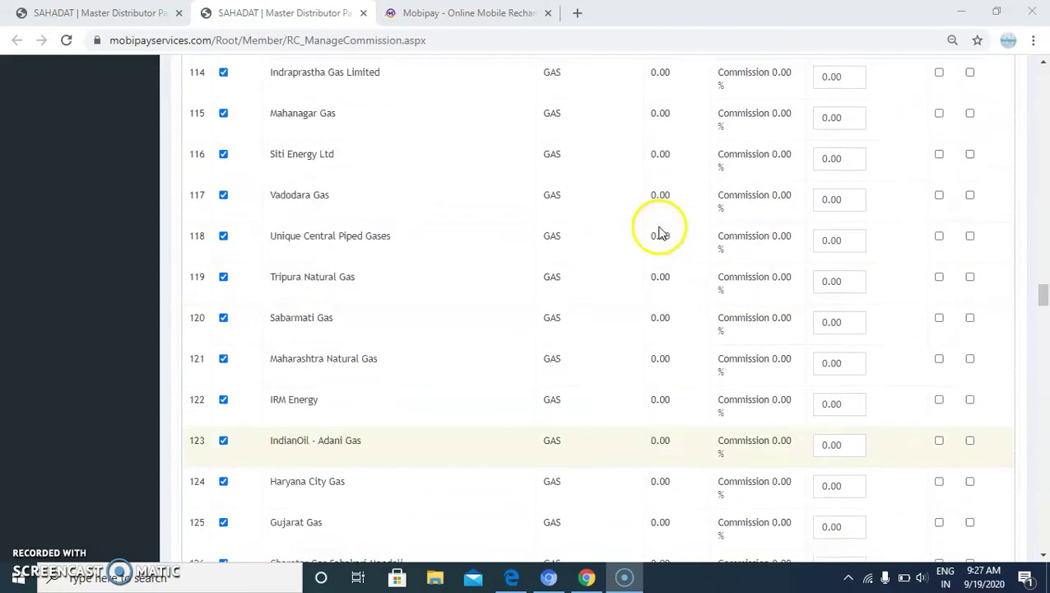
scroll(897, 245, up, 7)
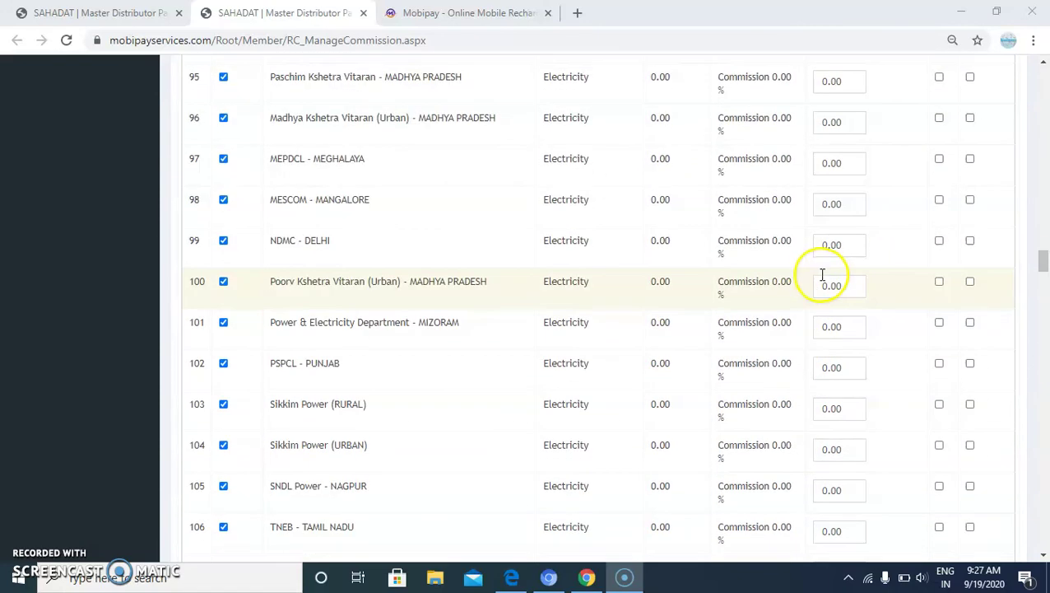
click(833, 243)
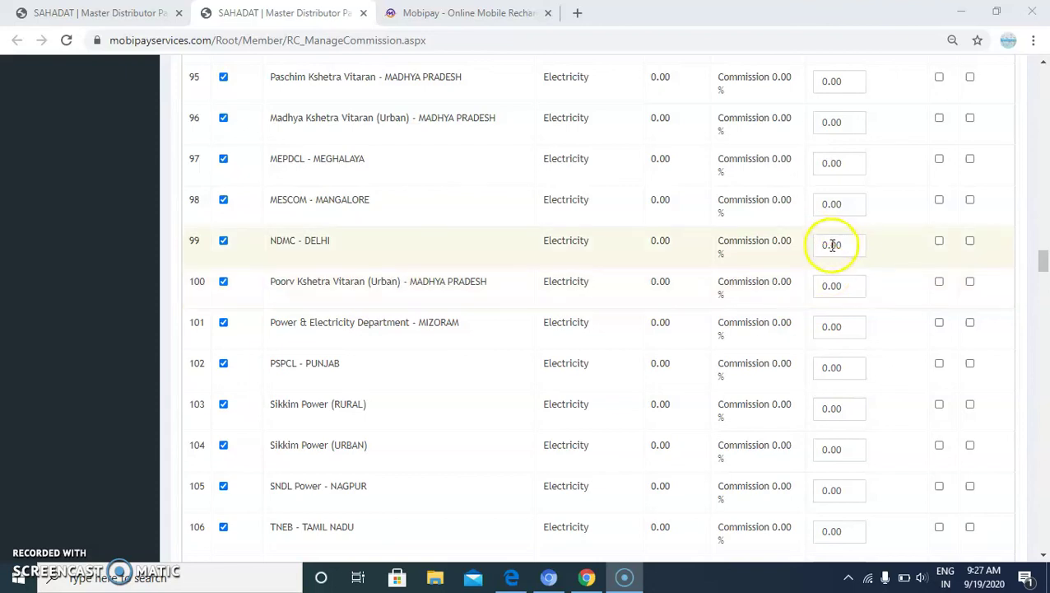
scroll(647, 316, up, 12)
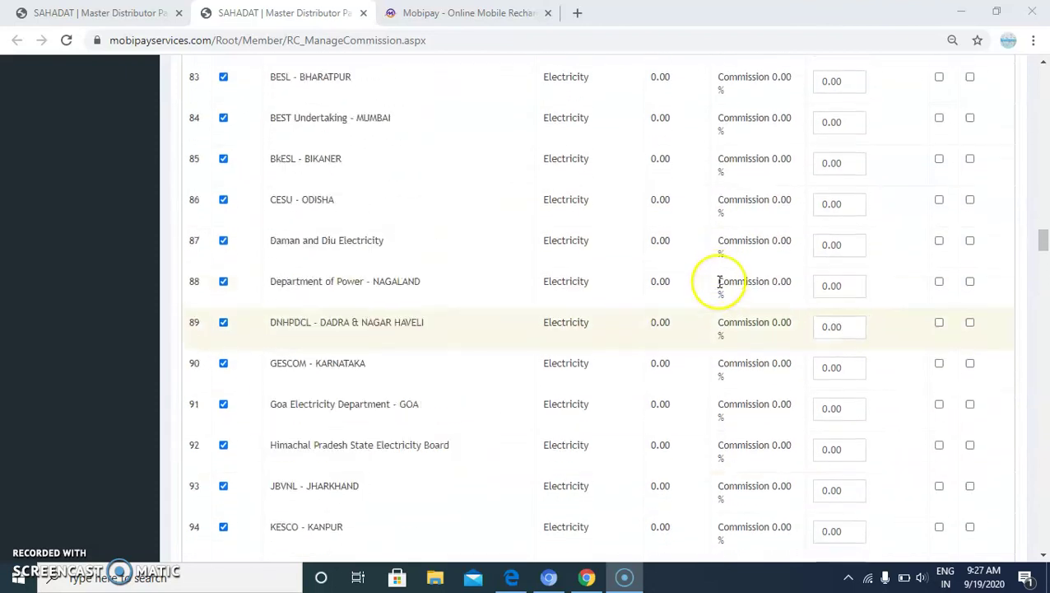
scroll(721, 280, up, 19)
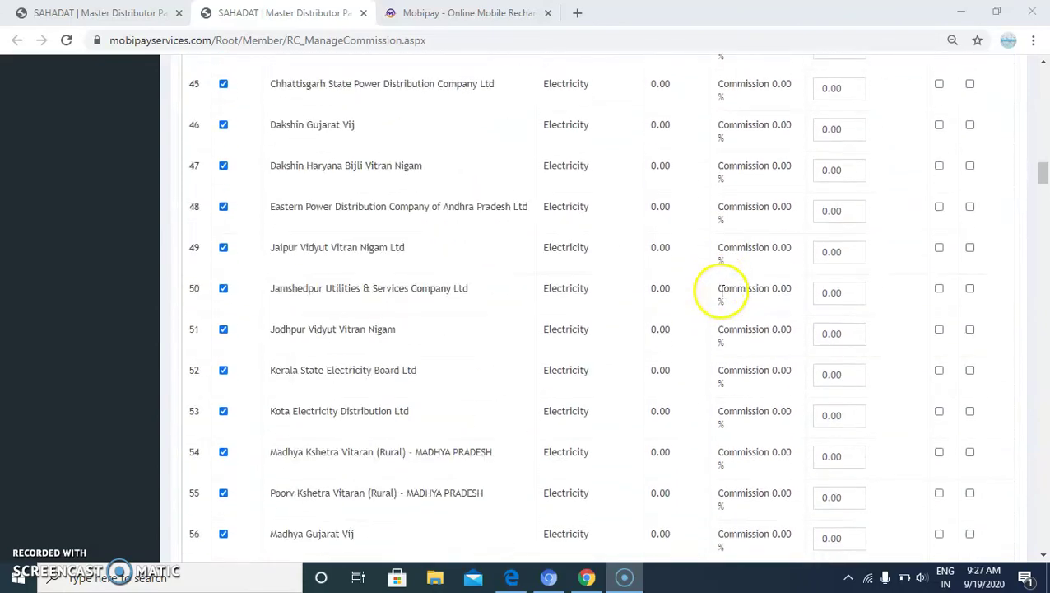
scroll(729, 288, up, 9)
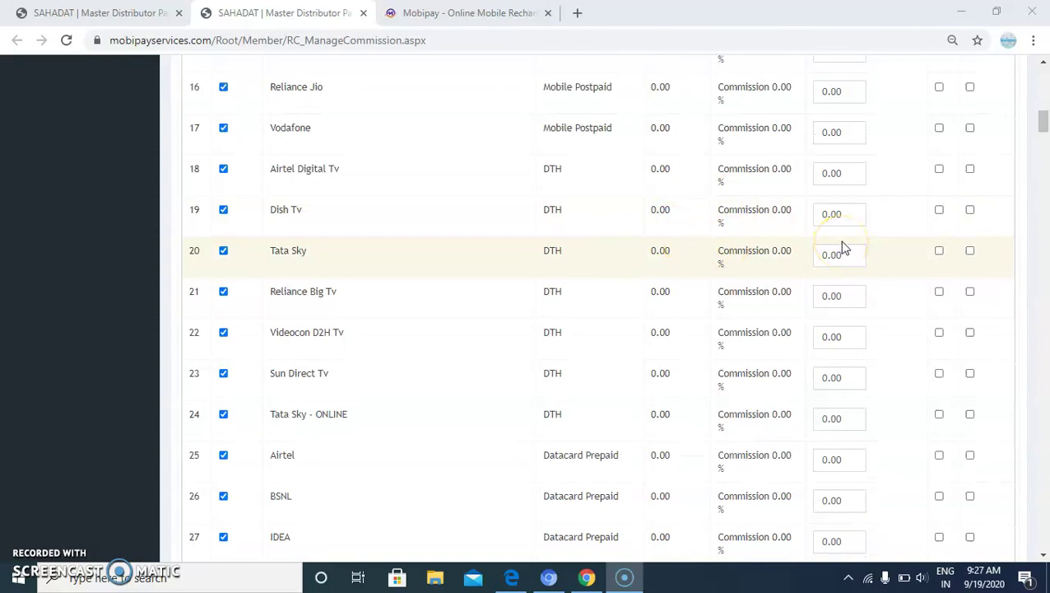
scroll(679, 353, up, 13)
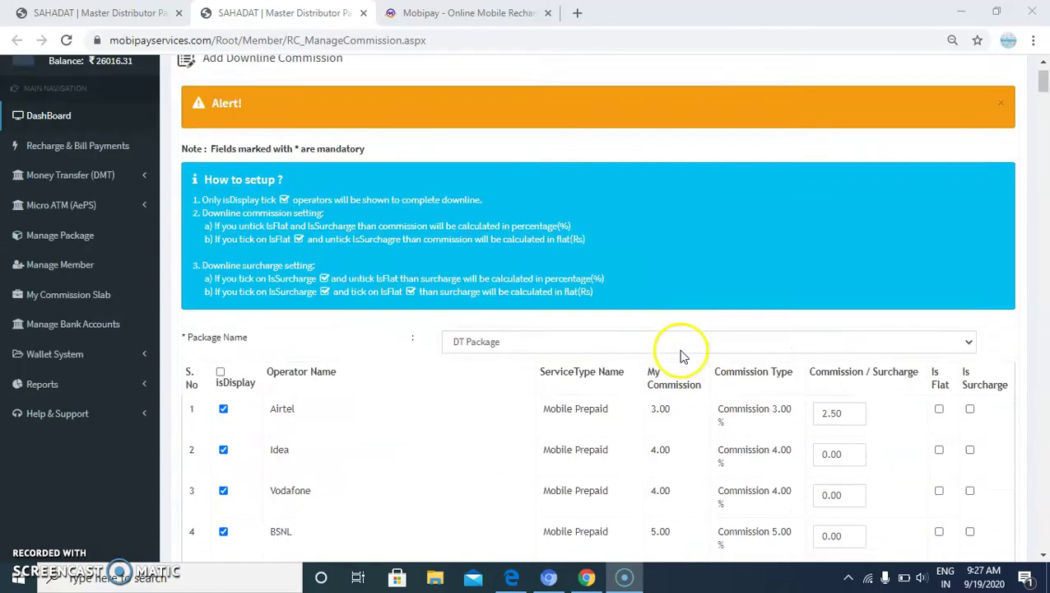